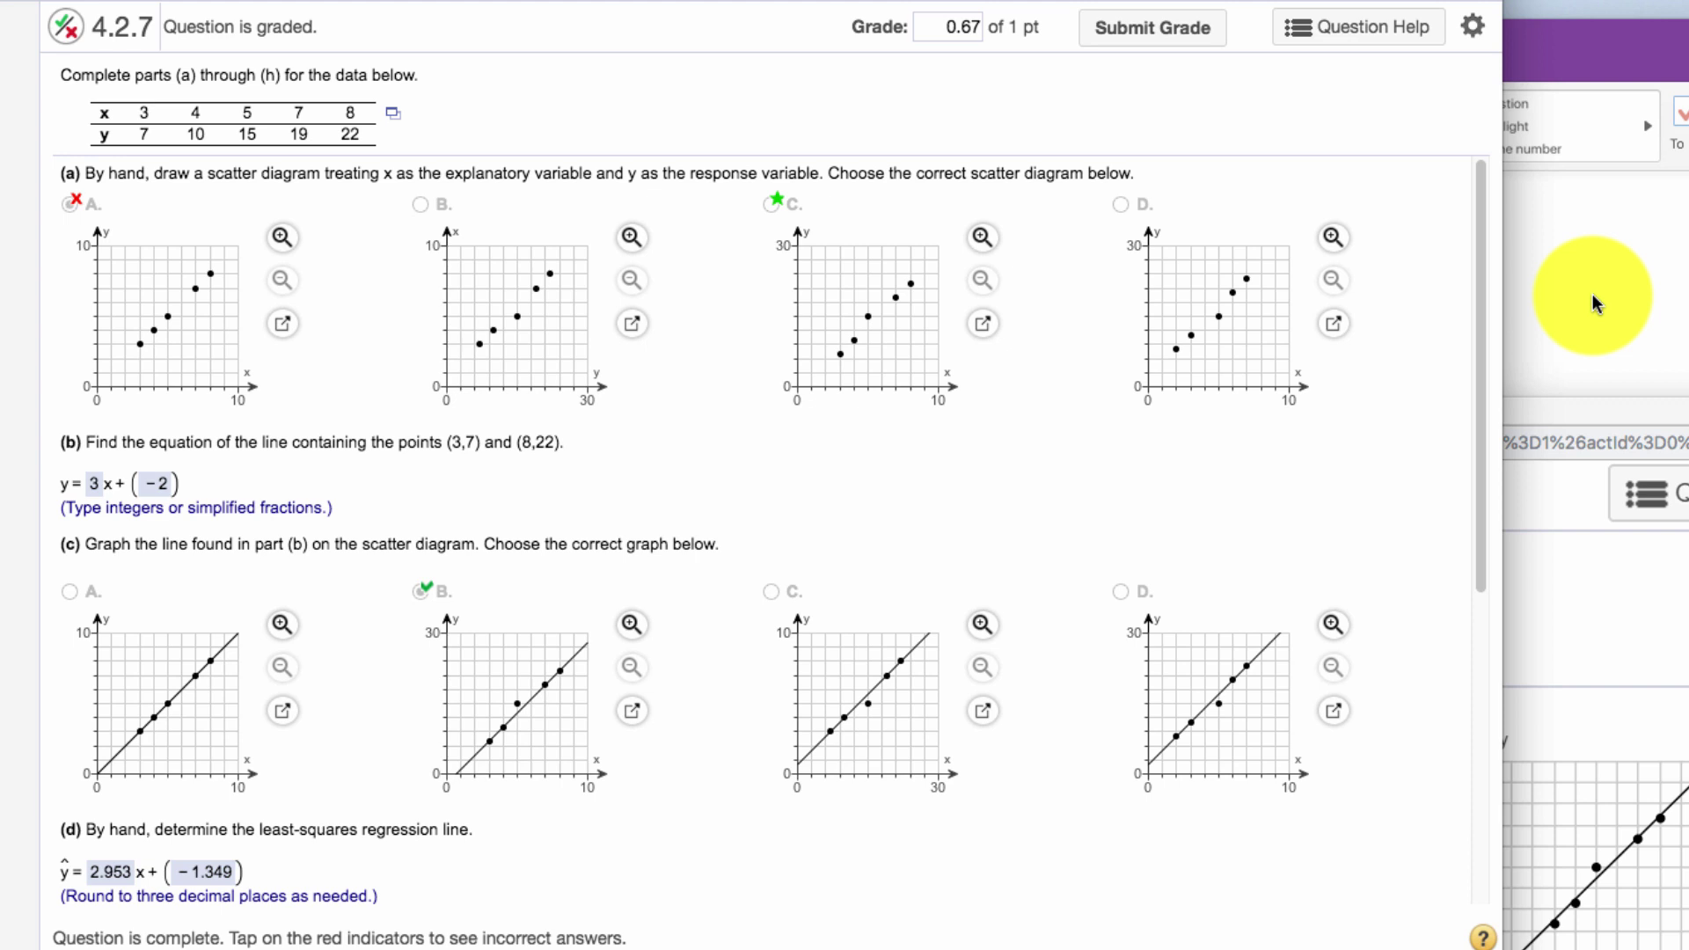
Bring OneNote forward and handwrite the point-slope formula y − y₁ = m(x − x₁)
click(1597, 304)
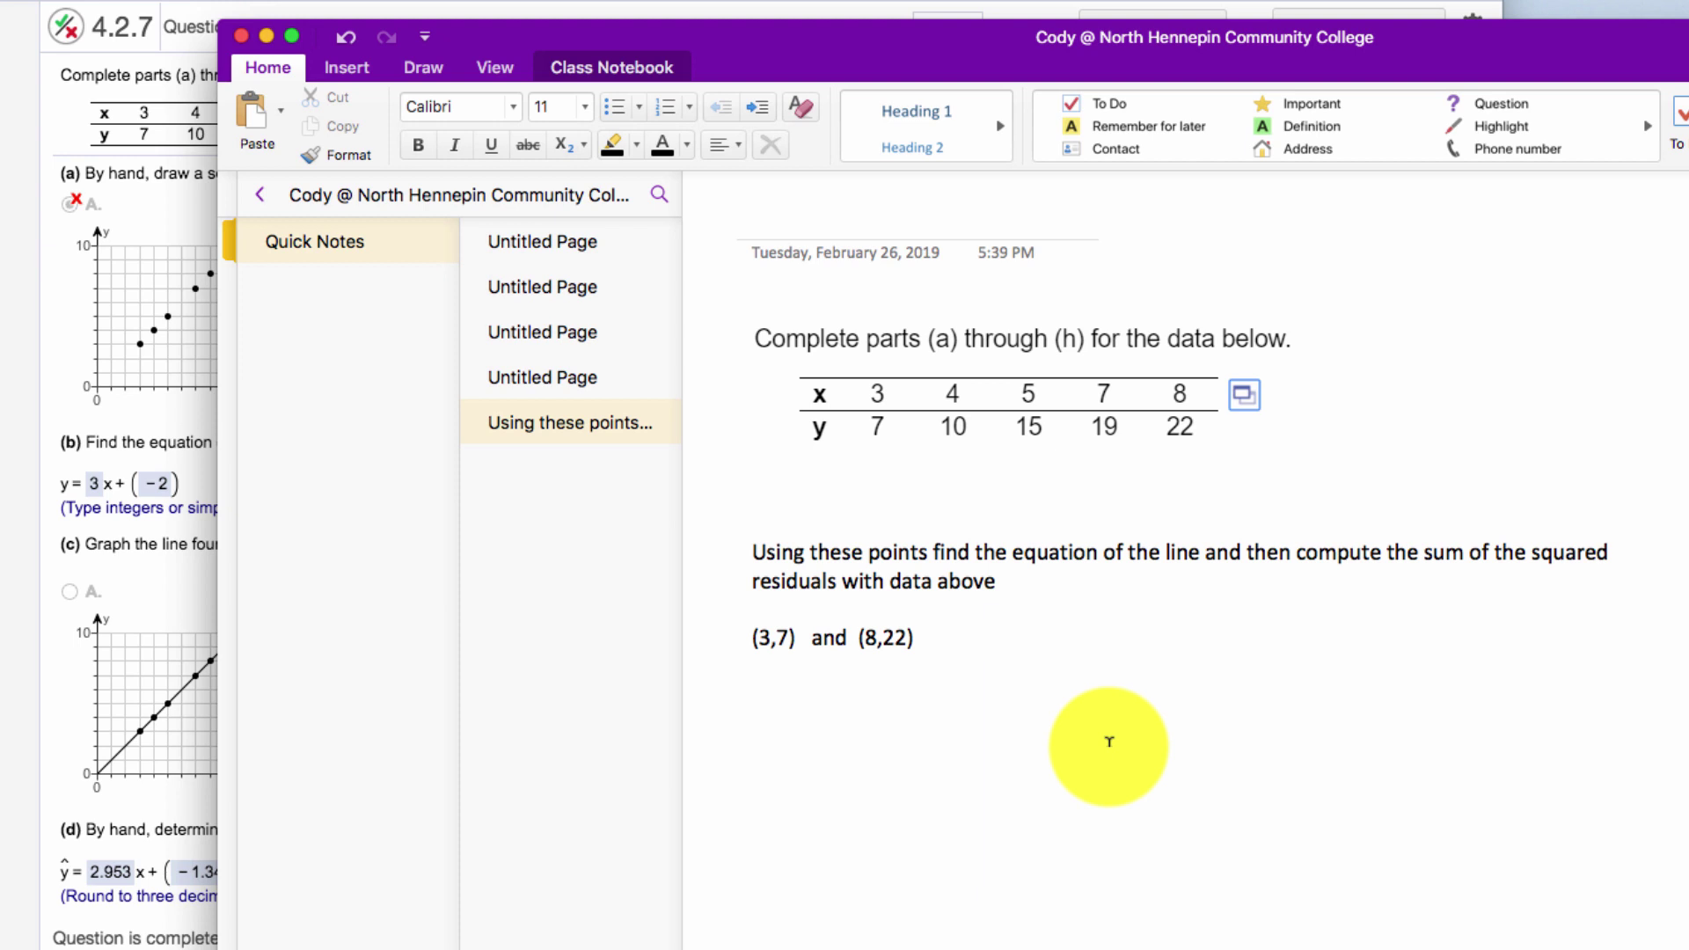
click(424, 67)
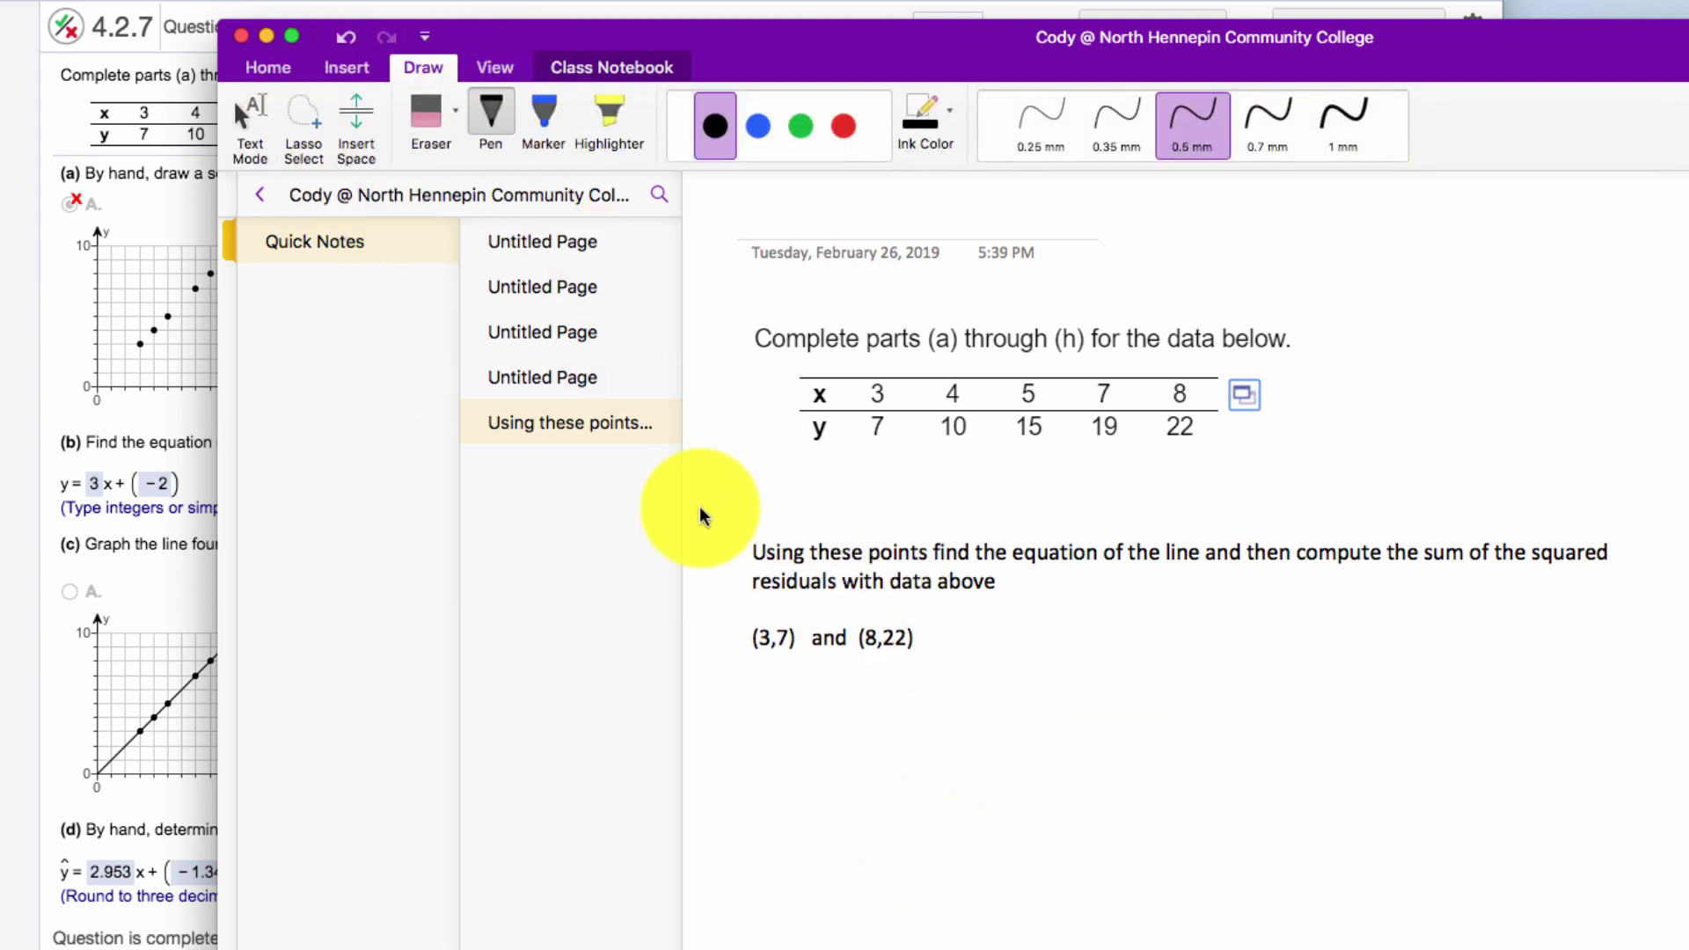
mouse_move(843, 704)
mouse_down()
mouse_move(878, 764)
mouse_move(911, 721)
mouse_move(893, 720)
mouse_move(958, 700)
mouse_move(957, 742)
mouse_move(1062, 695)
mouse_move(1065, 713)
mouse_move(1131, 689)
mouse_move(1119, 722)
mouse_move(1234, 676)
mouse_move(1241, 699)
mouse_move(1256, 663)
mouse_move(1257, 726)
mouse_up()
Handwrite the slope m = (22 − 7)/(8 − 3) = 15/5 = 3 beside the formula
mouse_move(1575, 723)
mouse_down()
mouse_move(1621, 695)
mouse_move(1633, 723)
mouse_move(1675, 695)
mouse_up()
drag(1648, 713, 1681, 715)
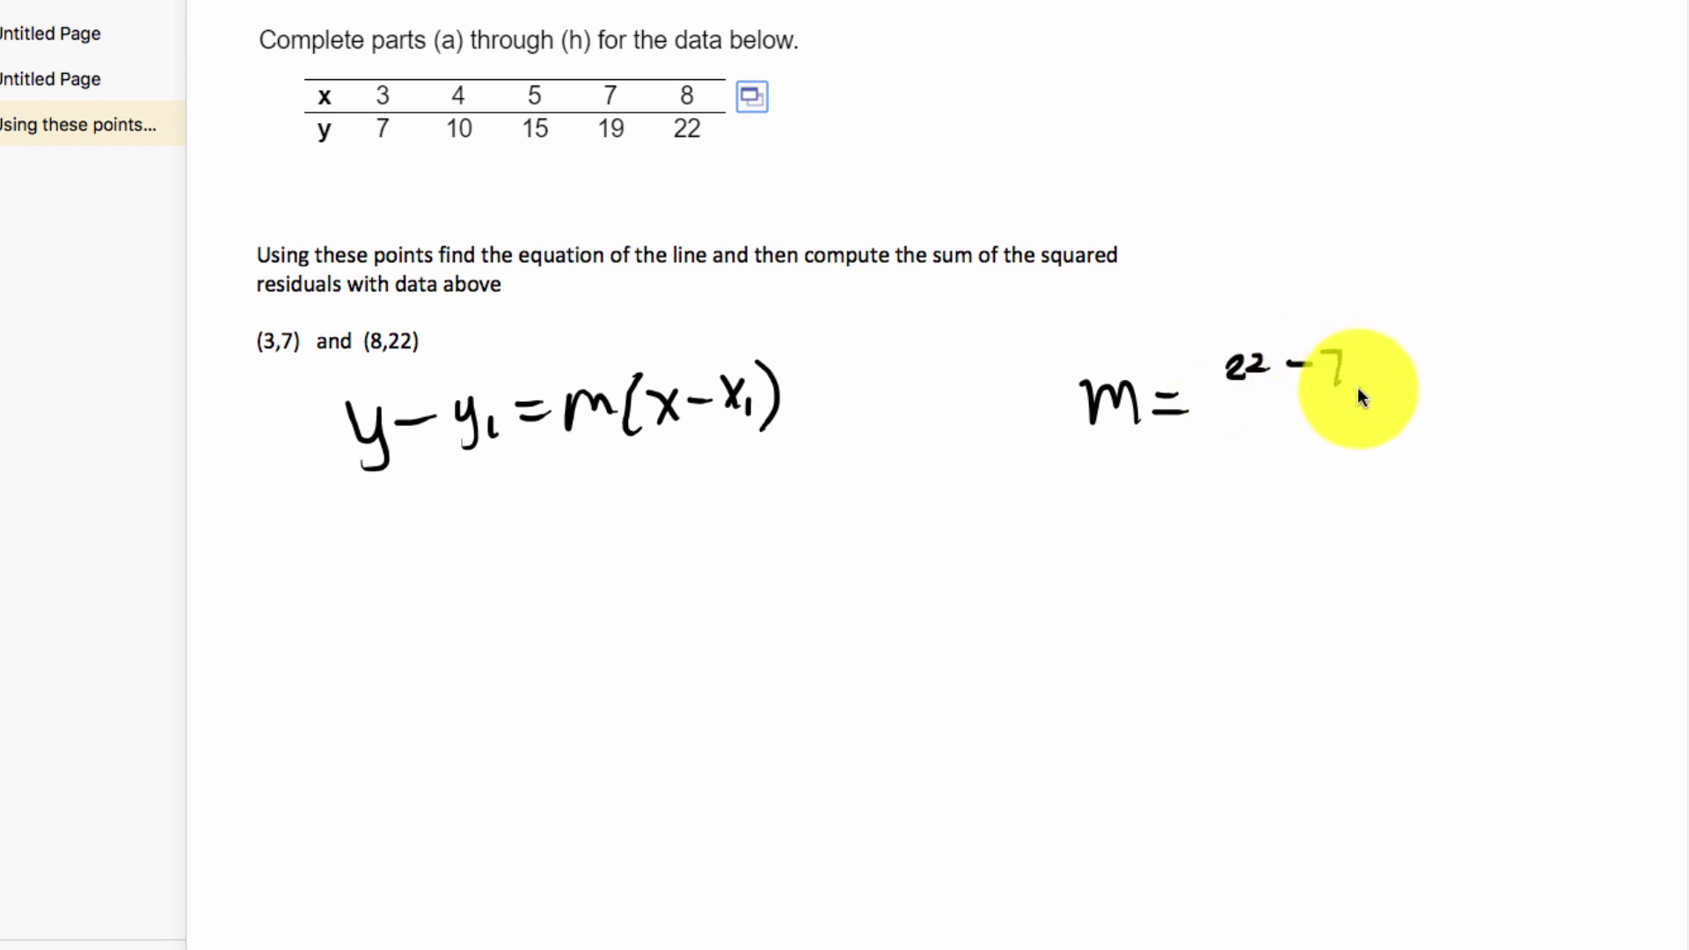
mouse_move(1361, 387)
mouse_down()
mouse_move(1220, 400)
mouse_move(1242, 442)
mouse_move(1313, 445)
mouse_up()
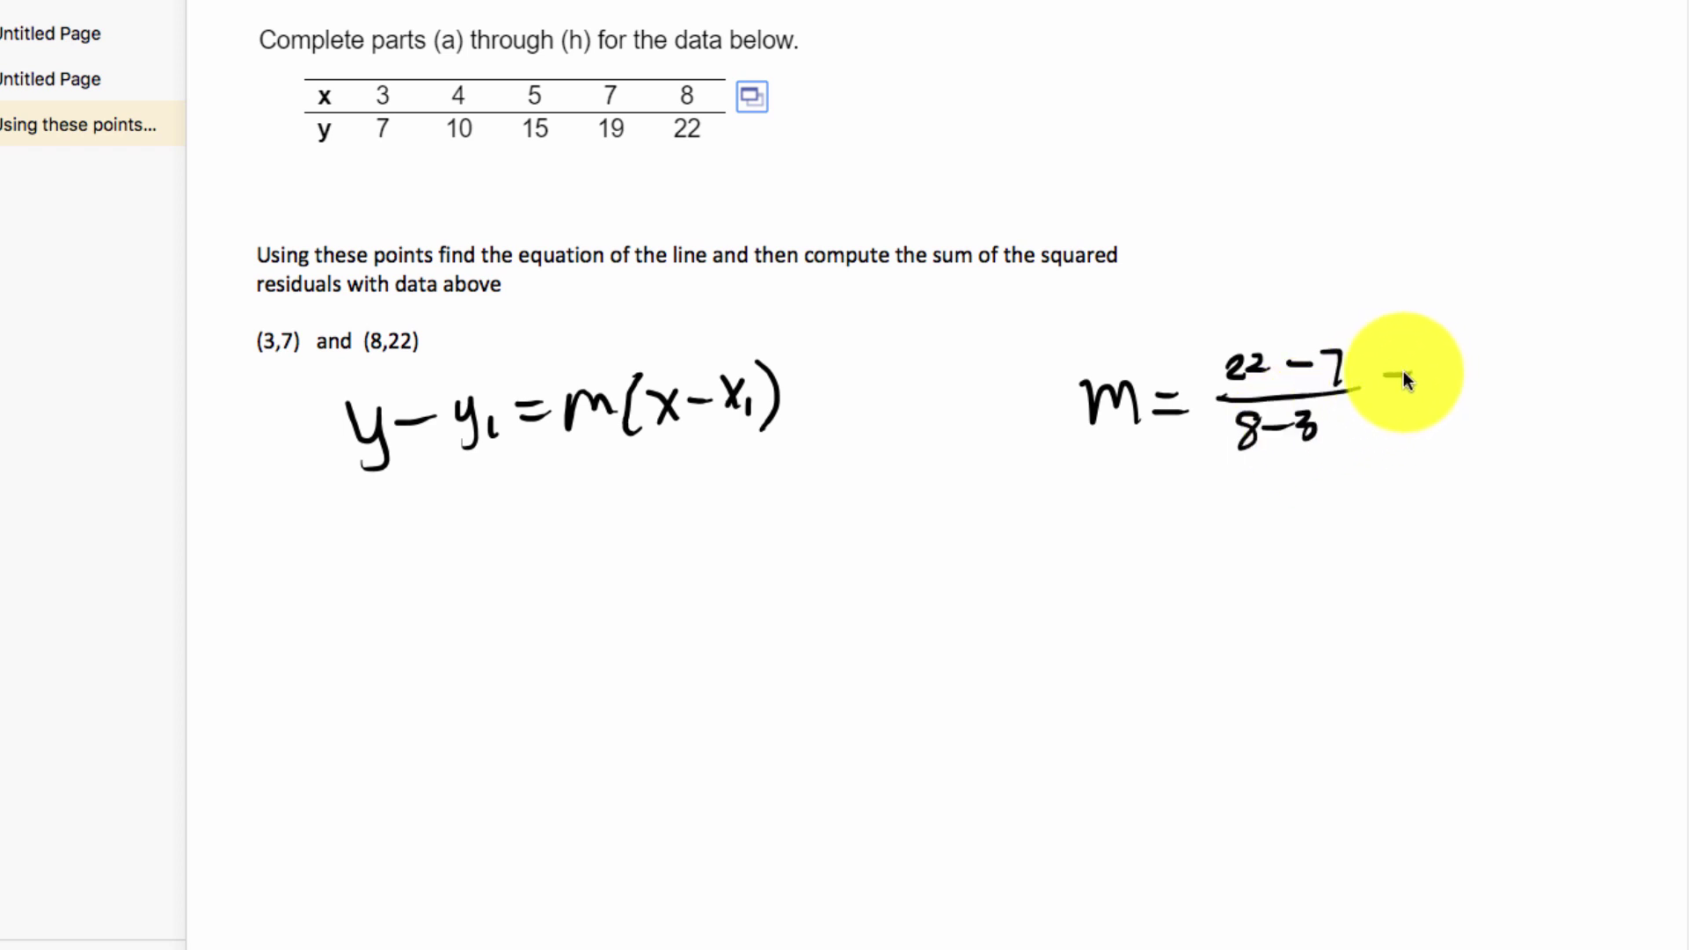
drag(1395, 377, 1424, 375)
mouse_move(1388, 388)
mouse_down()
mouse_move(1506, 358)
mouse_move(1502, 330)
mouse_move(1463, 379)
mouse_move(1553, 380)
mouse_move(1478, 418)
mouse_move(1567, 367)
mouse_move(1640, 387)
mouse_up()
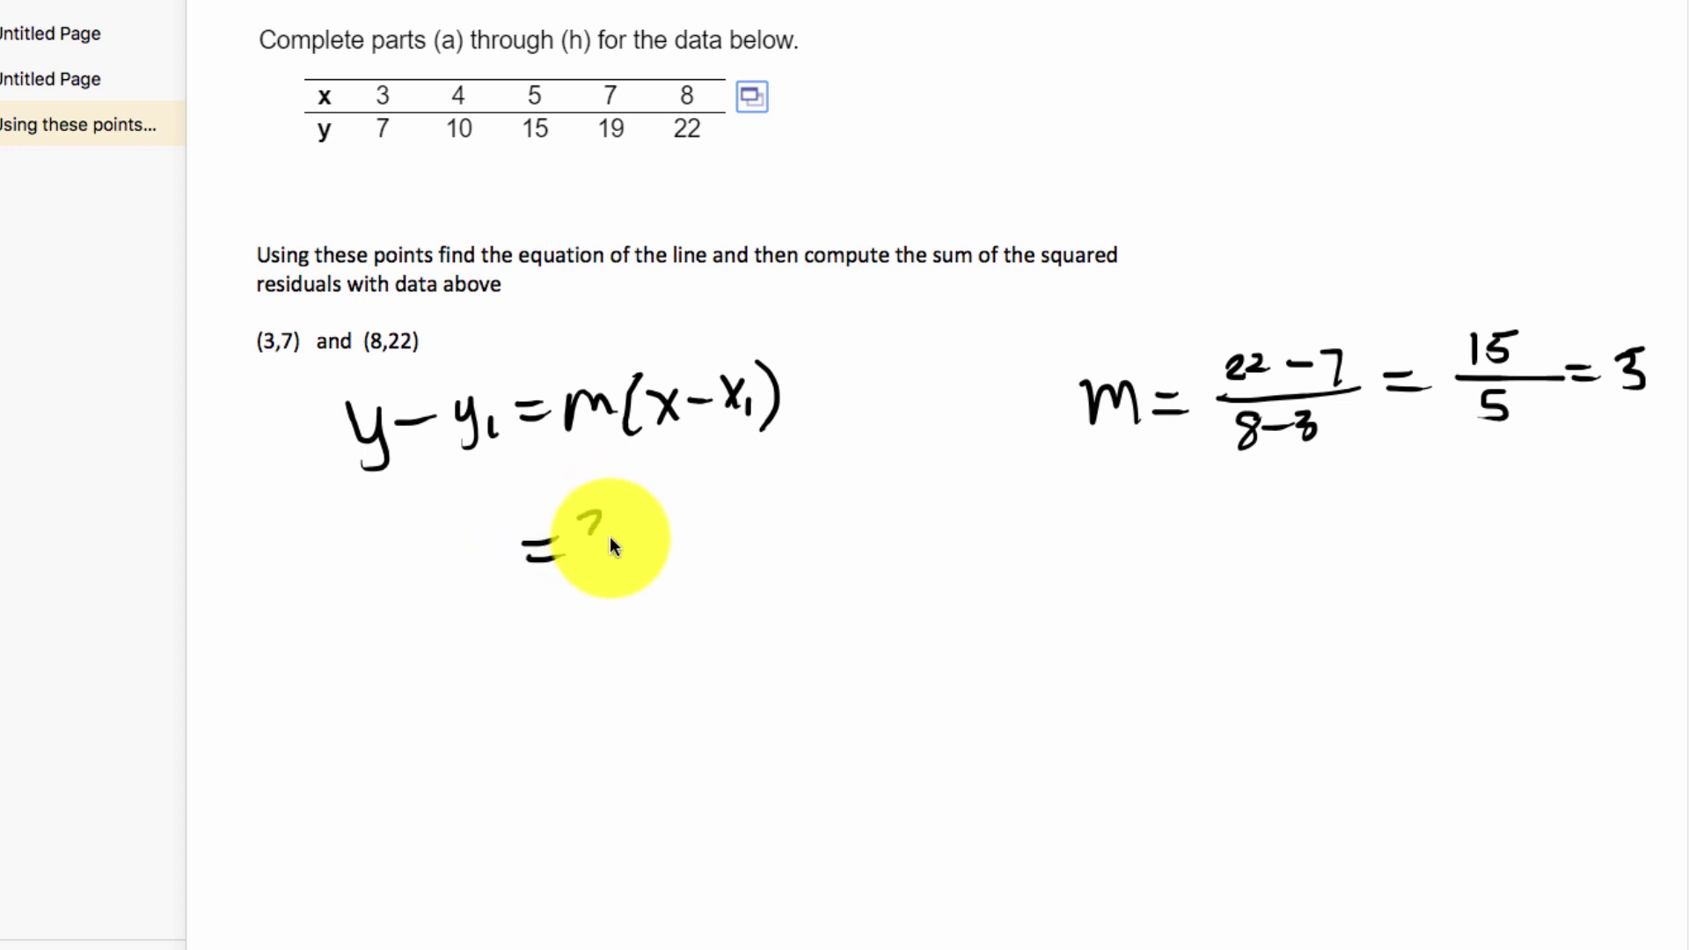
Ink the substitution y − 7 = 3(x − 3), underlining the point (3,7) used
mouse_move(660, 504)
mouse_down()
mouse_move(645, 542)
mouse_move(682, 517)
mouse_move(665, 519)
mouse_up()
drag(377, 553, 393, 572)
drag(396, 549, 398, 596)
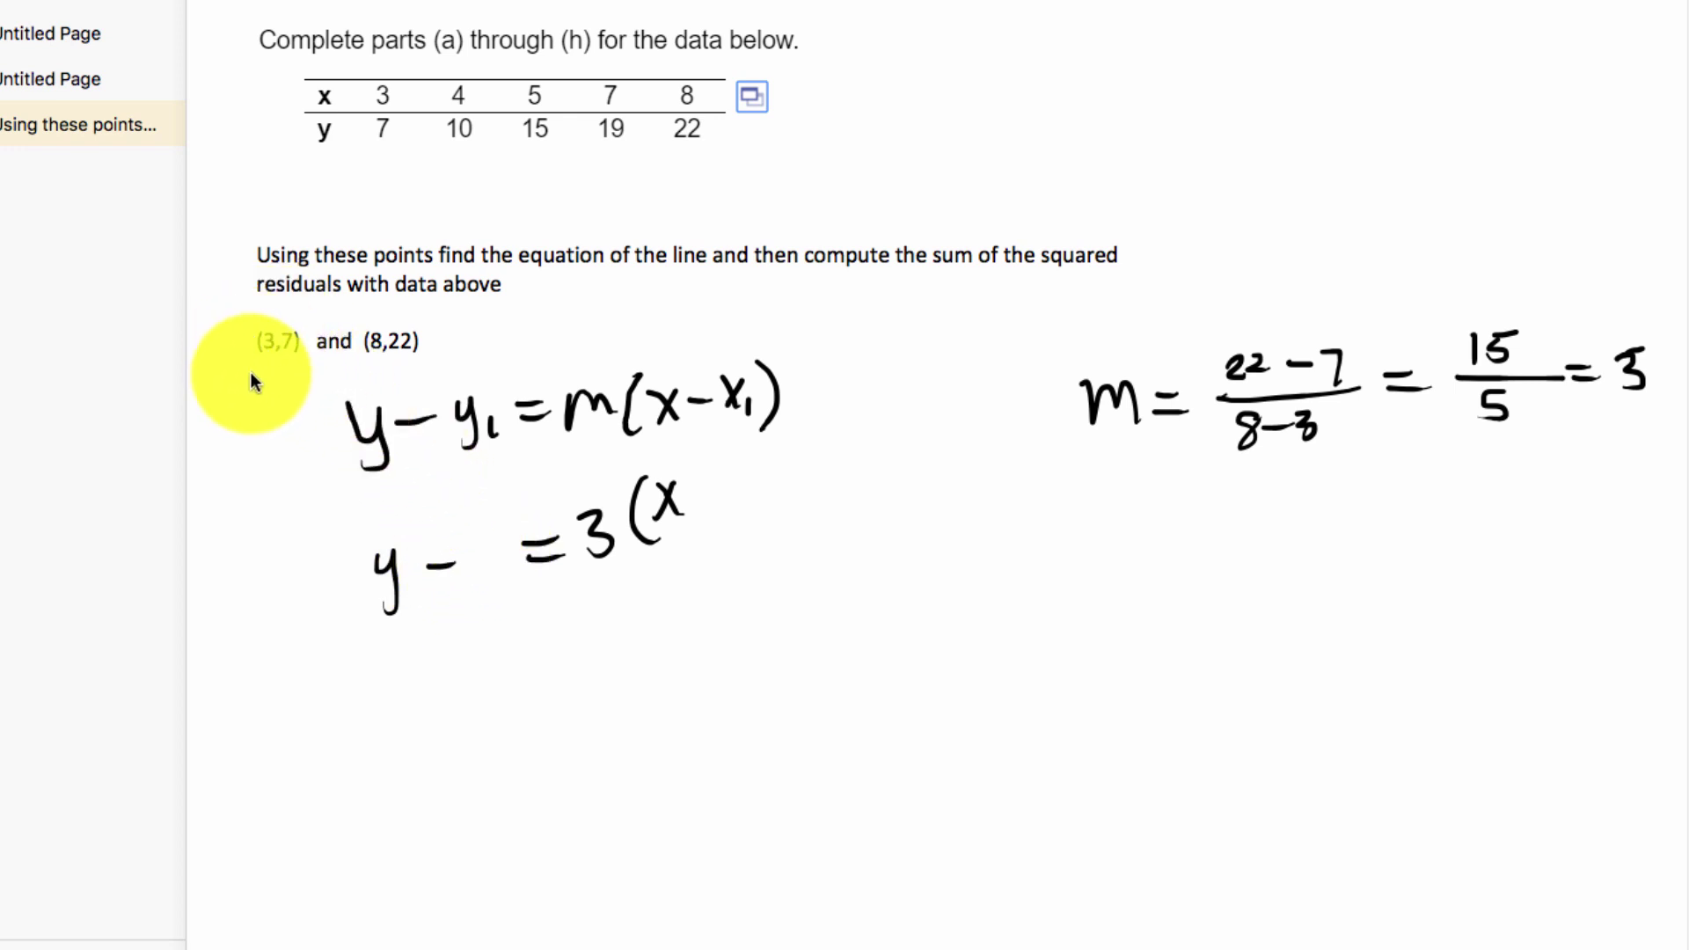
drag(263, 367, 312, 373)
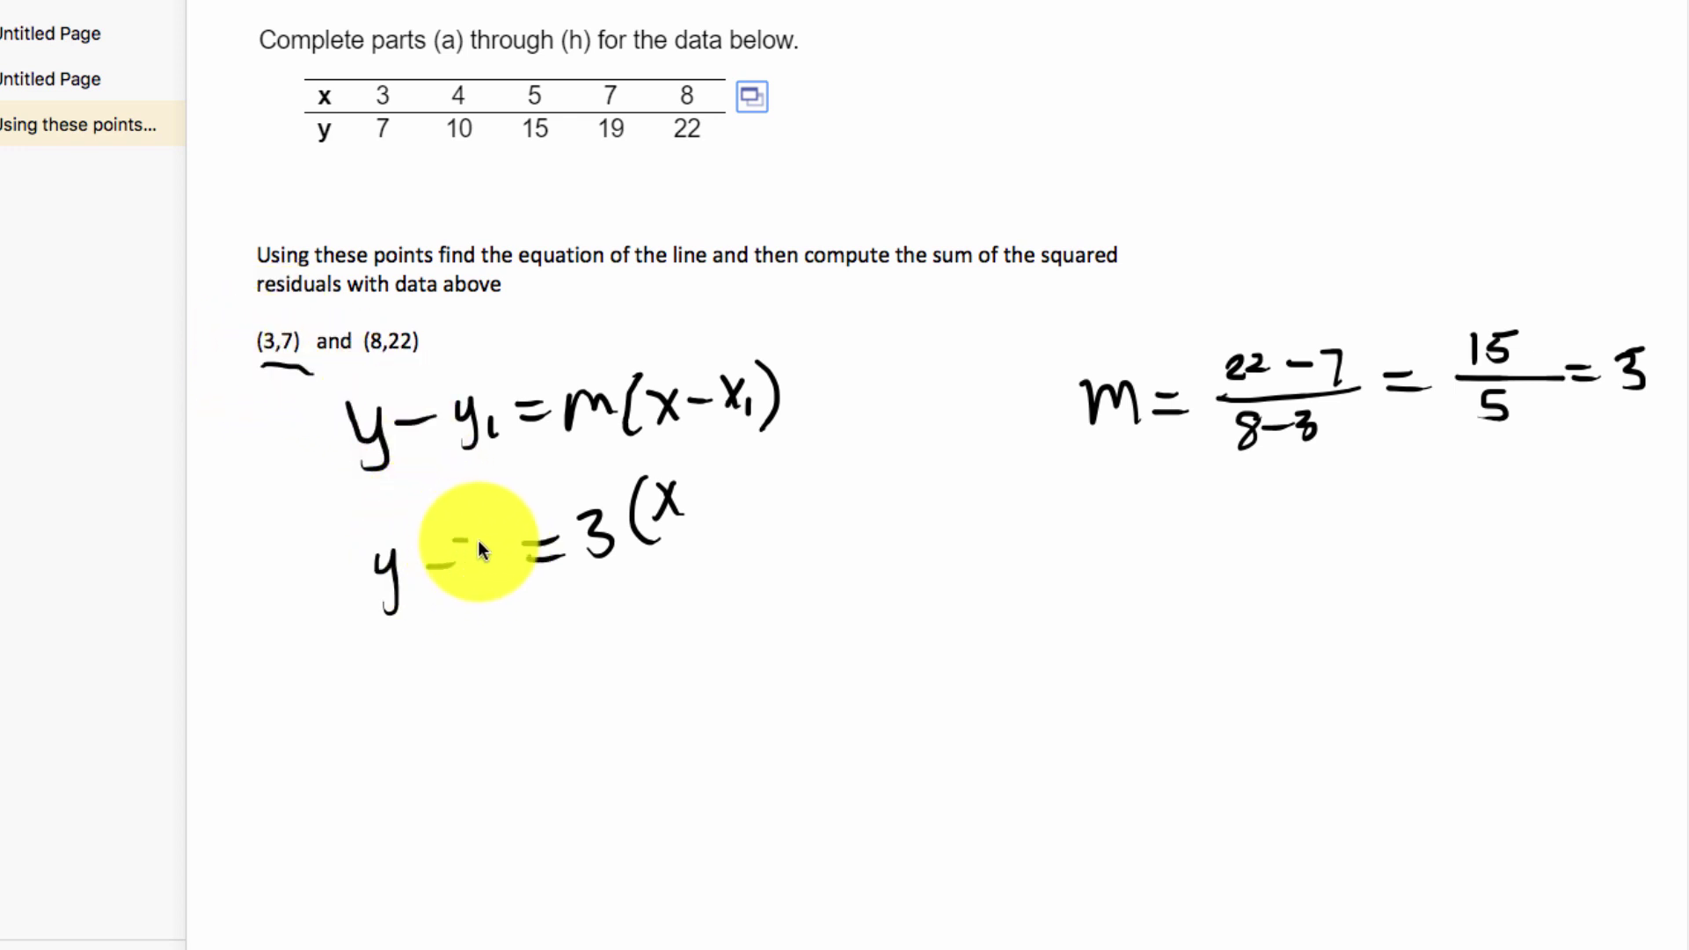
drag(480, 543, 480, 572)
mouse_move(689, 497)
mouse_down()
mouse_move(723, 478)
mouse_move(735, 498)
mouse_move(753, 460)
mouse_move(752, 509)
mouse_up()
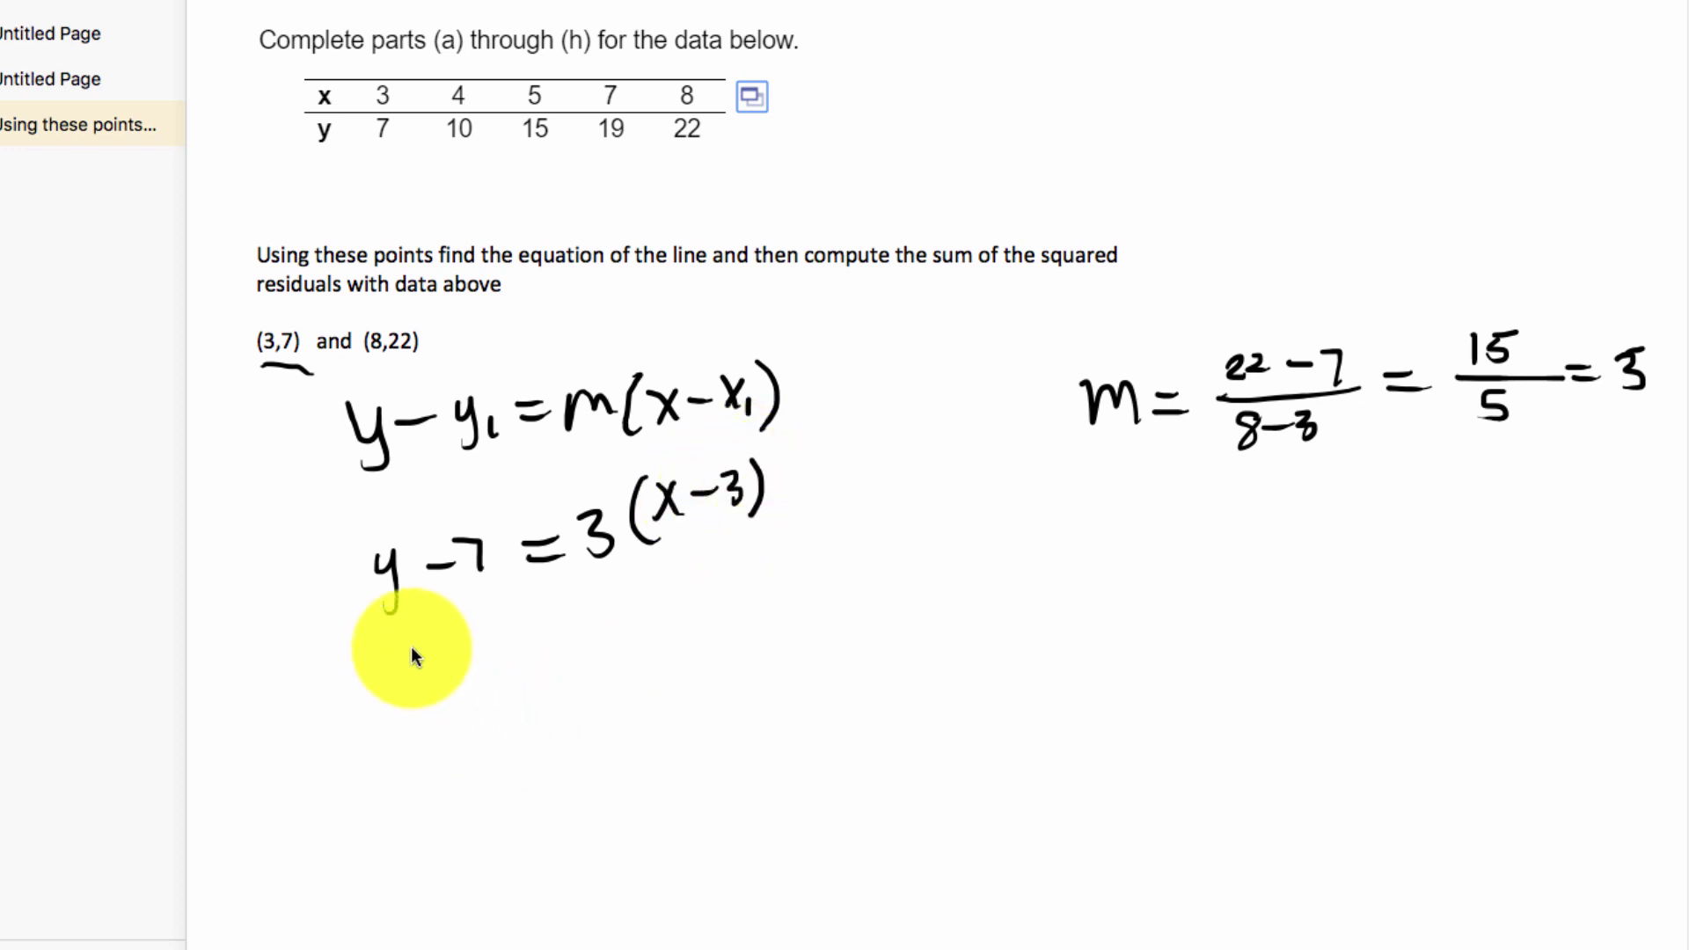
Simplify to y − 7 = 3x − 9 and box the final line y = 3x − 2
mouse_move(414, 649)
mouse_down()
mouse_move(424, 684)
mouse_move(454, 661)
mouse_move(557, 658)
mouse_up()
drag(576, 631, 630, 657)
drag(630, 628, 610, 658)
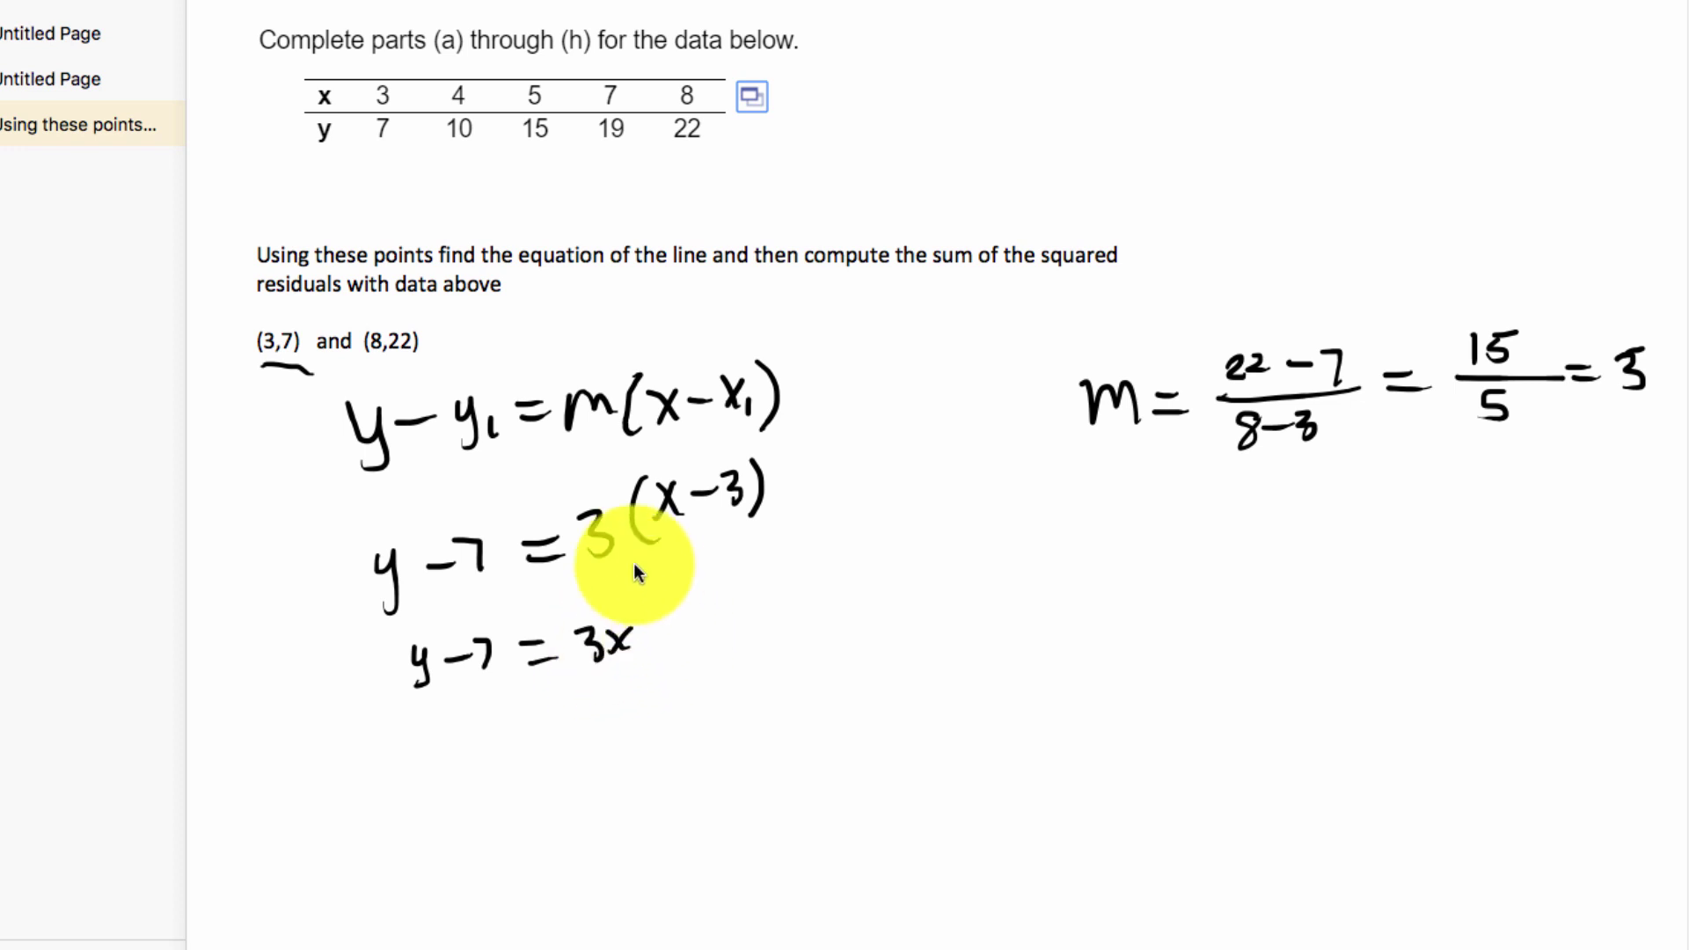
drag(704, 606, 700, 631)
mouse_move(514, 707)
mouse_down()
mouse_move(528, 762)
mouse_move(558, 726)
mouse_move(591, 727)
mouse_up()
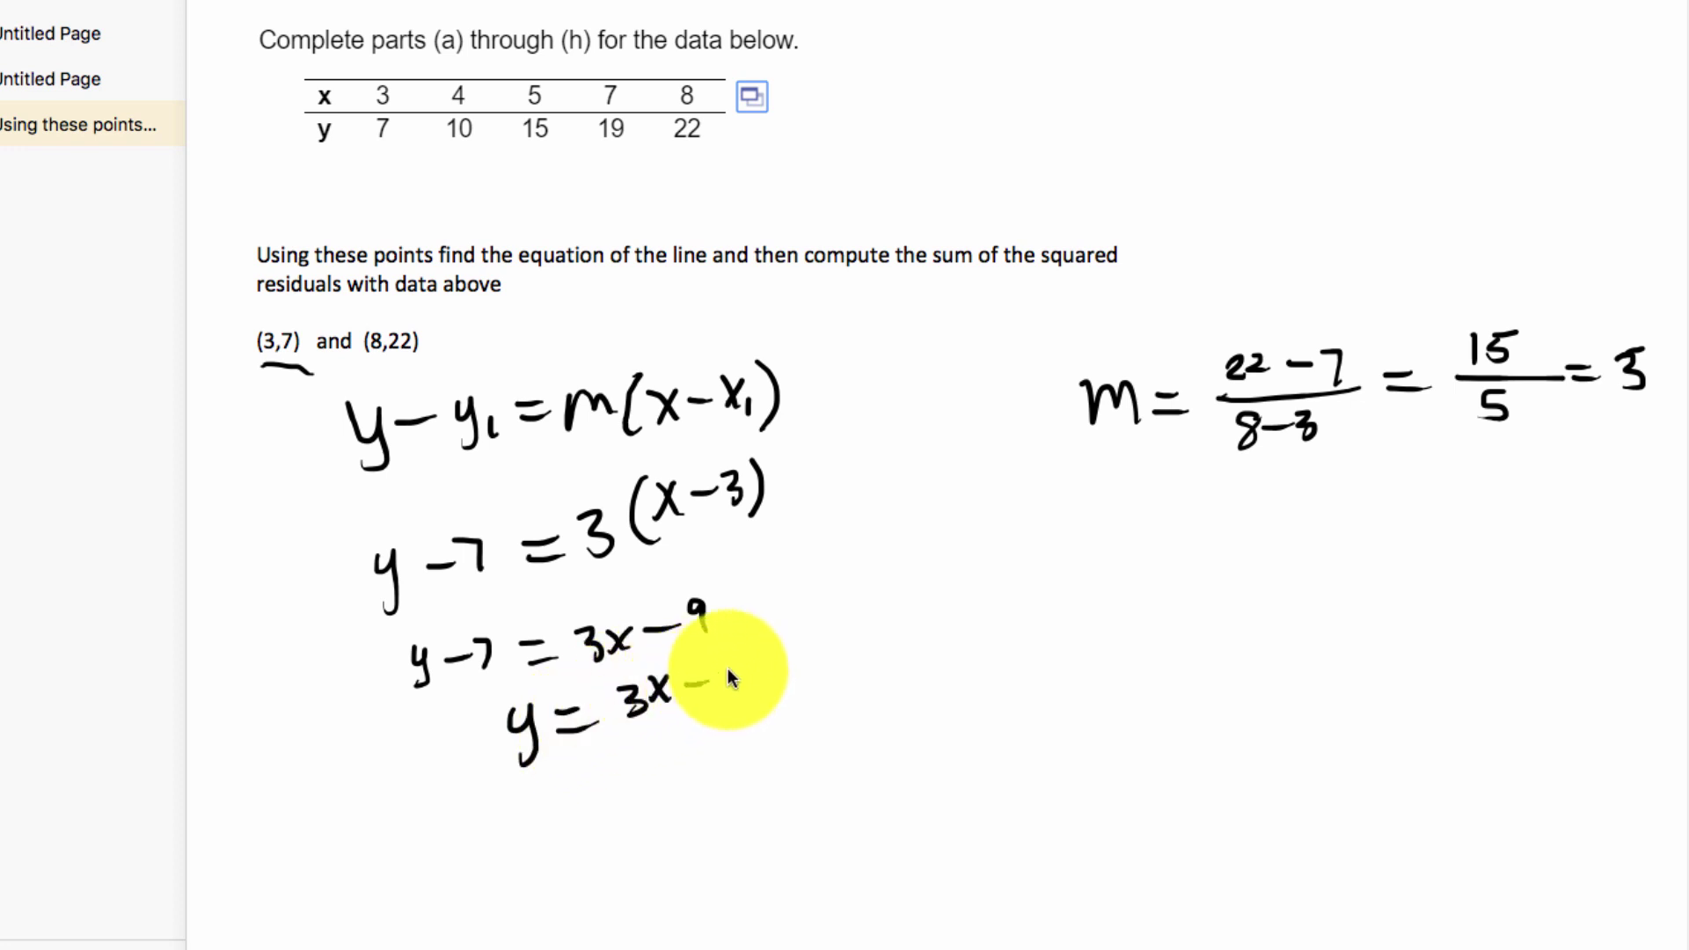
drag(729, 667, 753, 697)
mouse_move(752, 650)
mouse_down()
mouse_move(494, 710)
mouse_move(474, 761)
mouse_move(573, 760)
mouse_move(753, 704)
mouse_up()
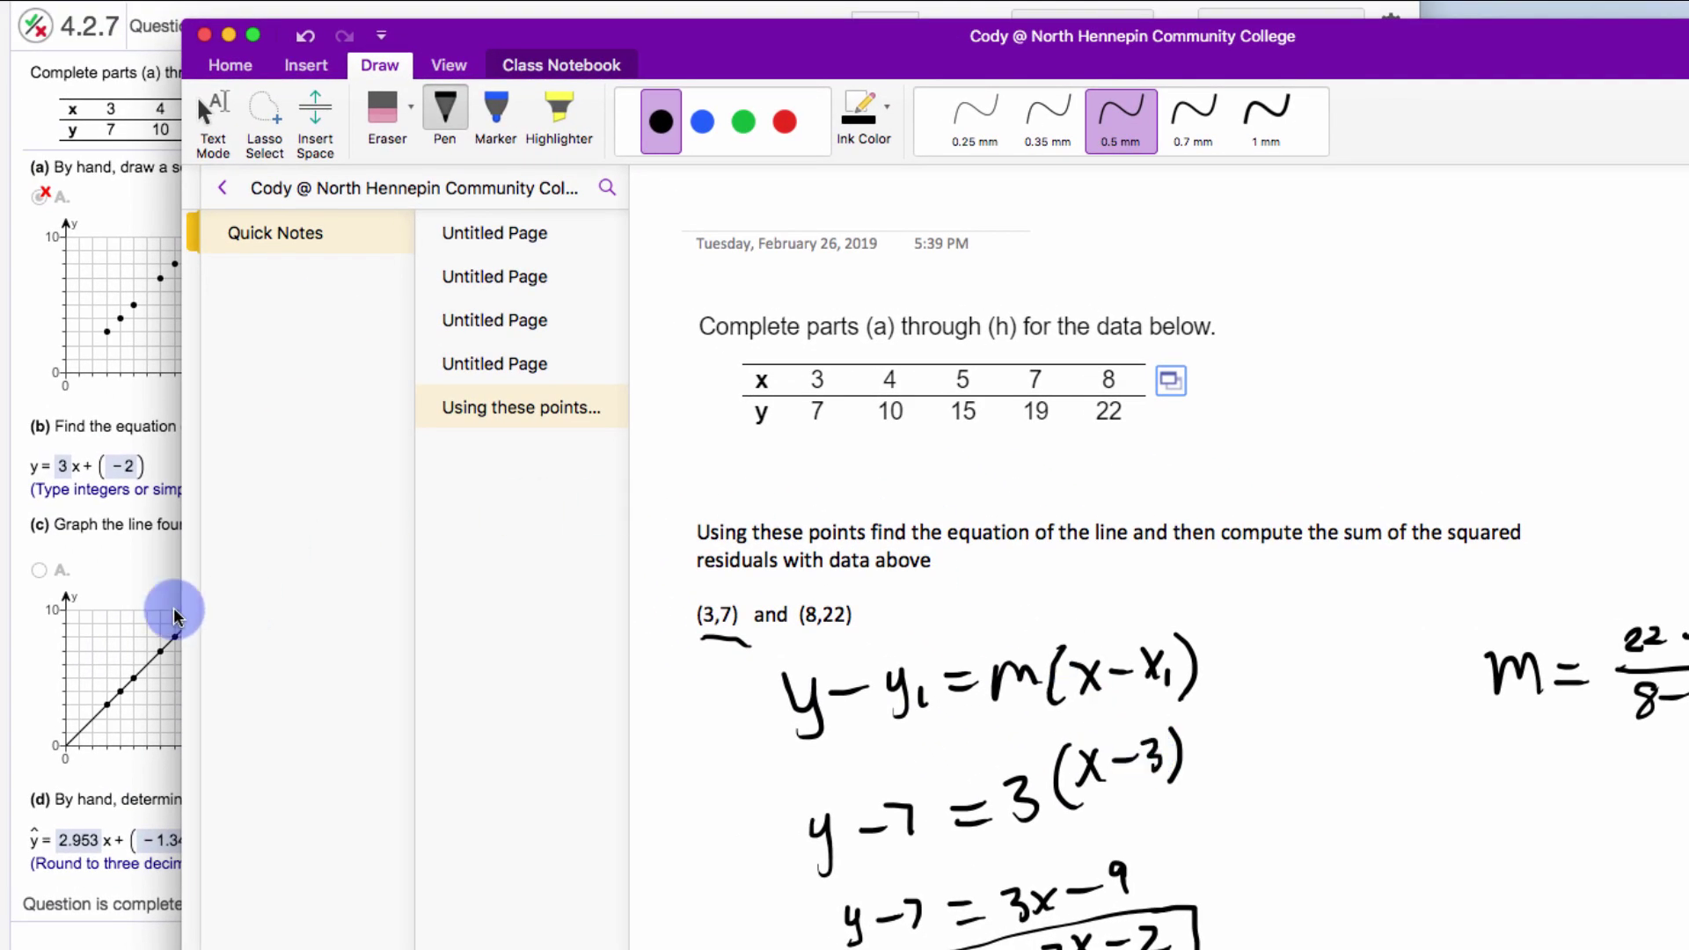
Bring MyStatLab question 4.2.7 back in front of the OneNote notes
click(173, 616)
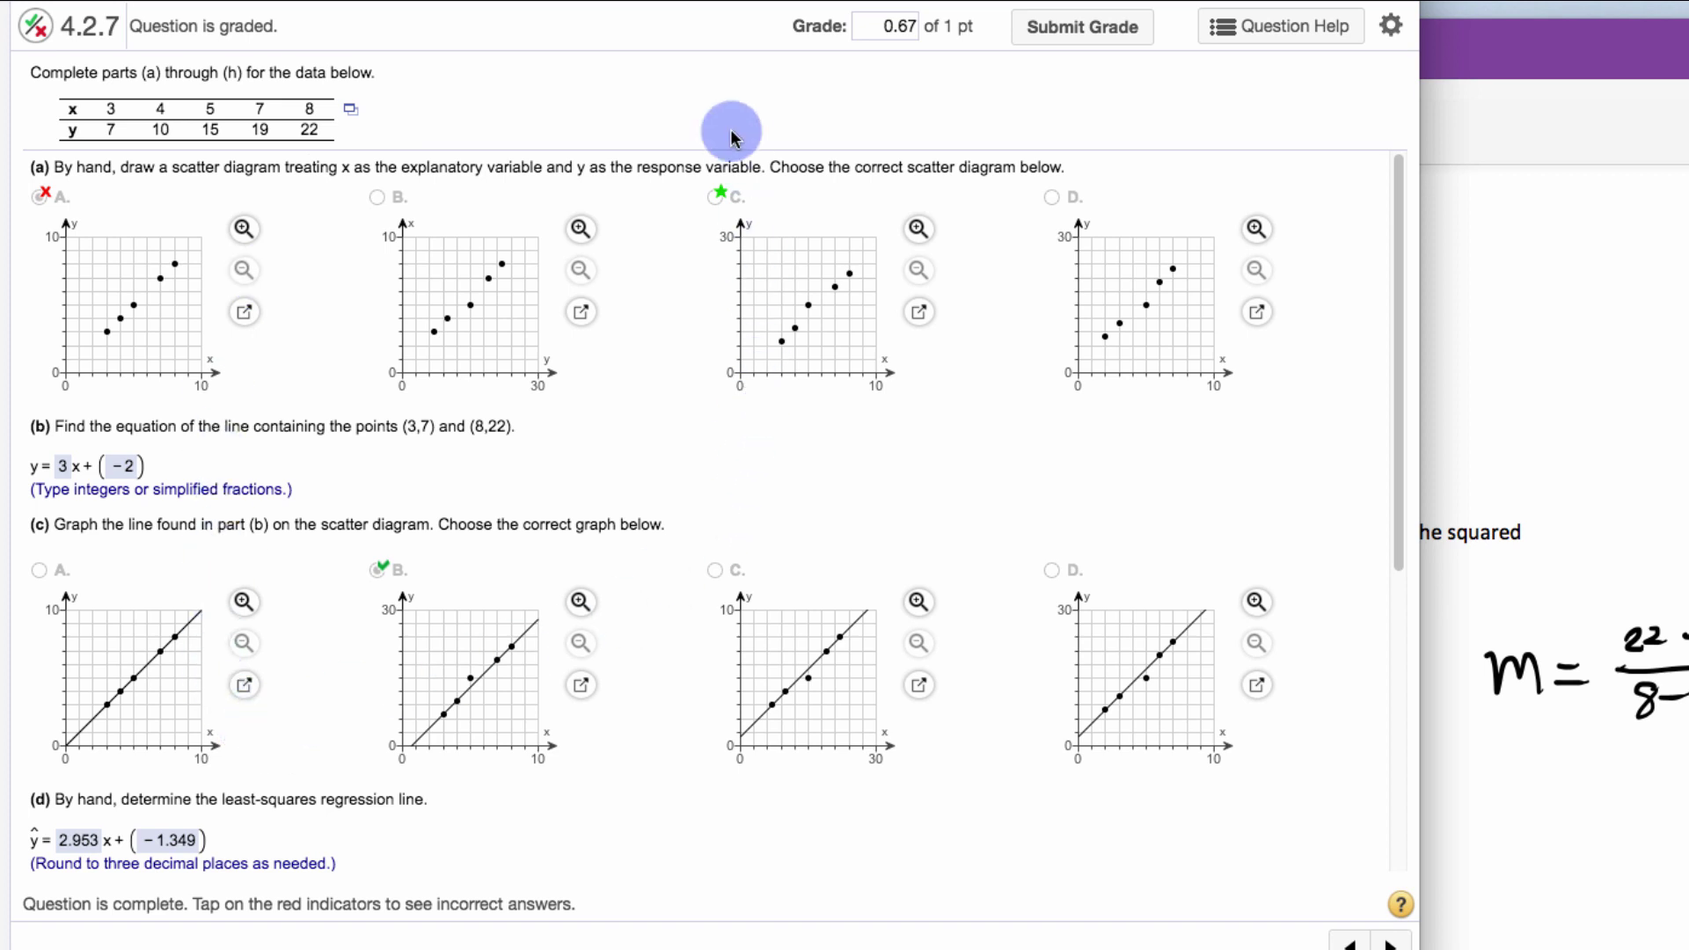
Open the question's five x and y values in StatCrunch and place the window beside the question
click(351, 107)
click(396, 143)
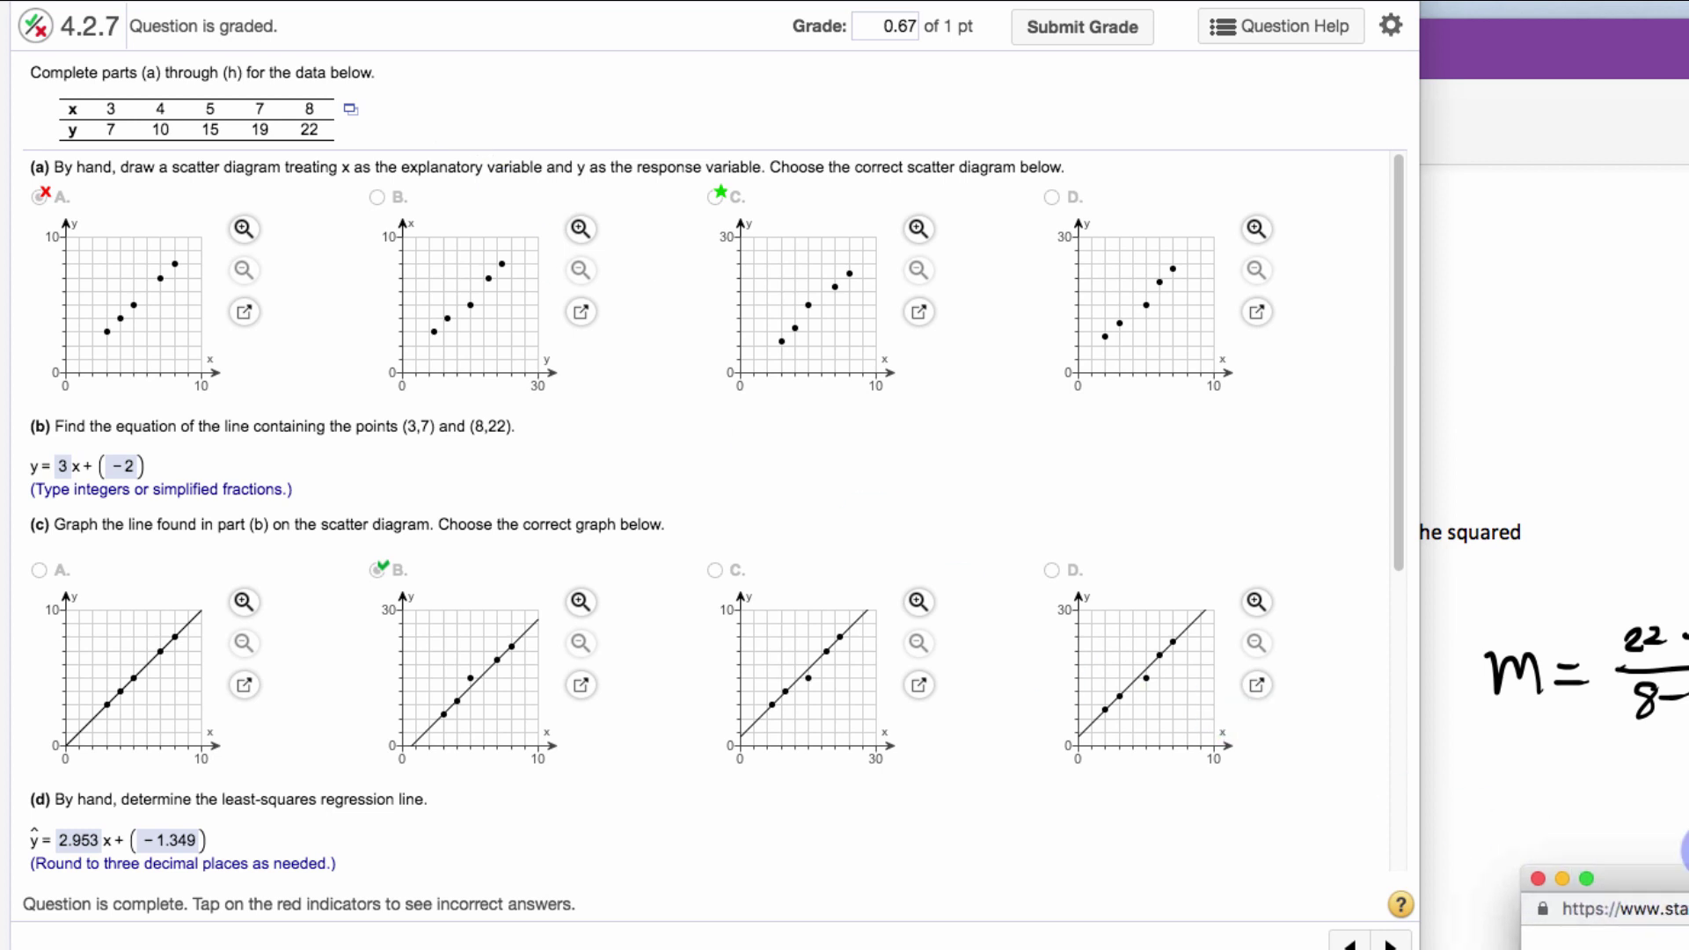
drag(1681, 883, 1169, 61)
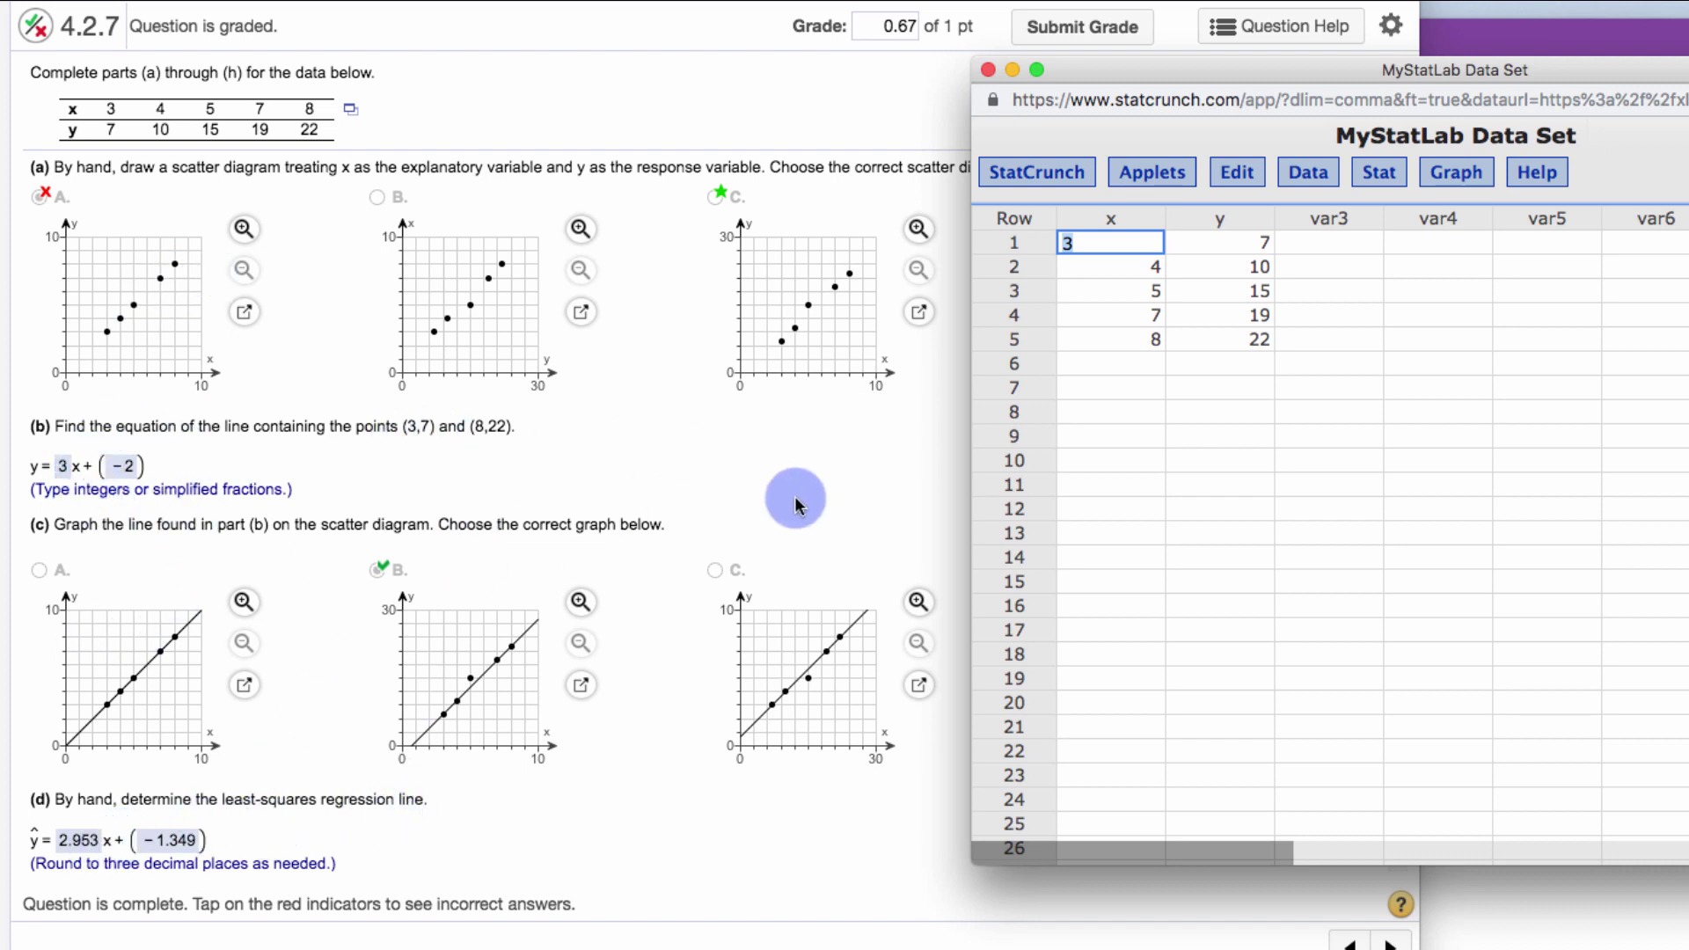
Bring up the StatCrunch list of statistics procedures
click(1379, 175)
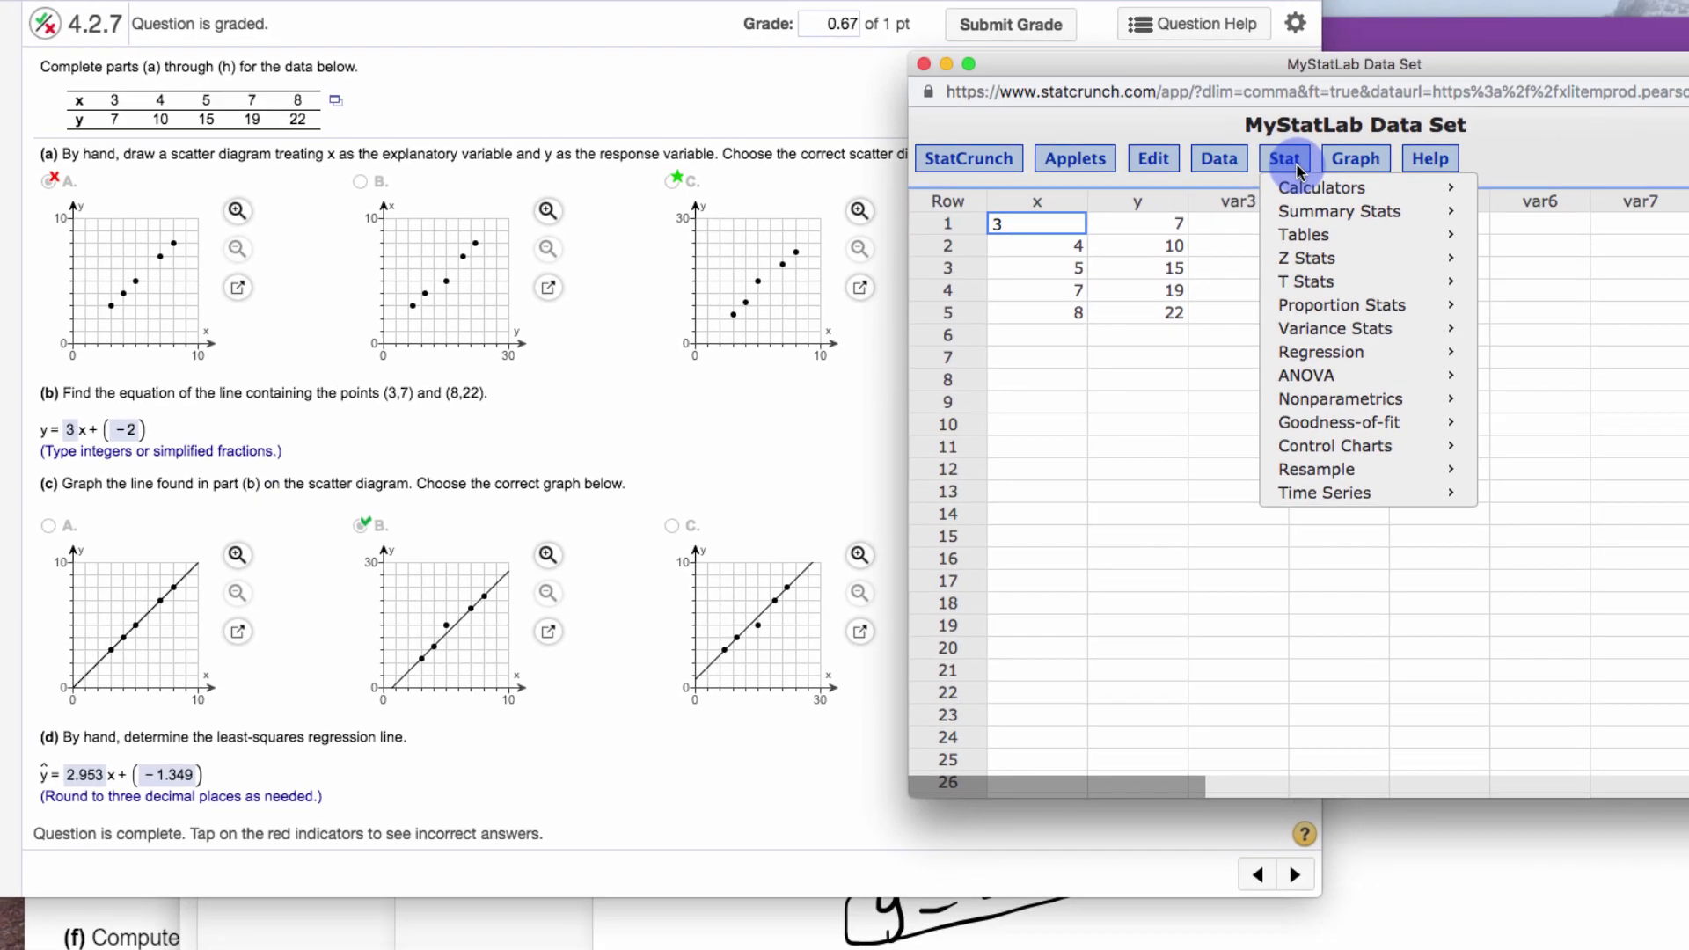
click(1358, 136)
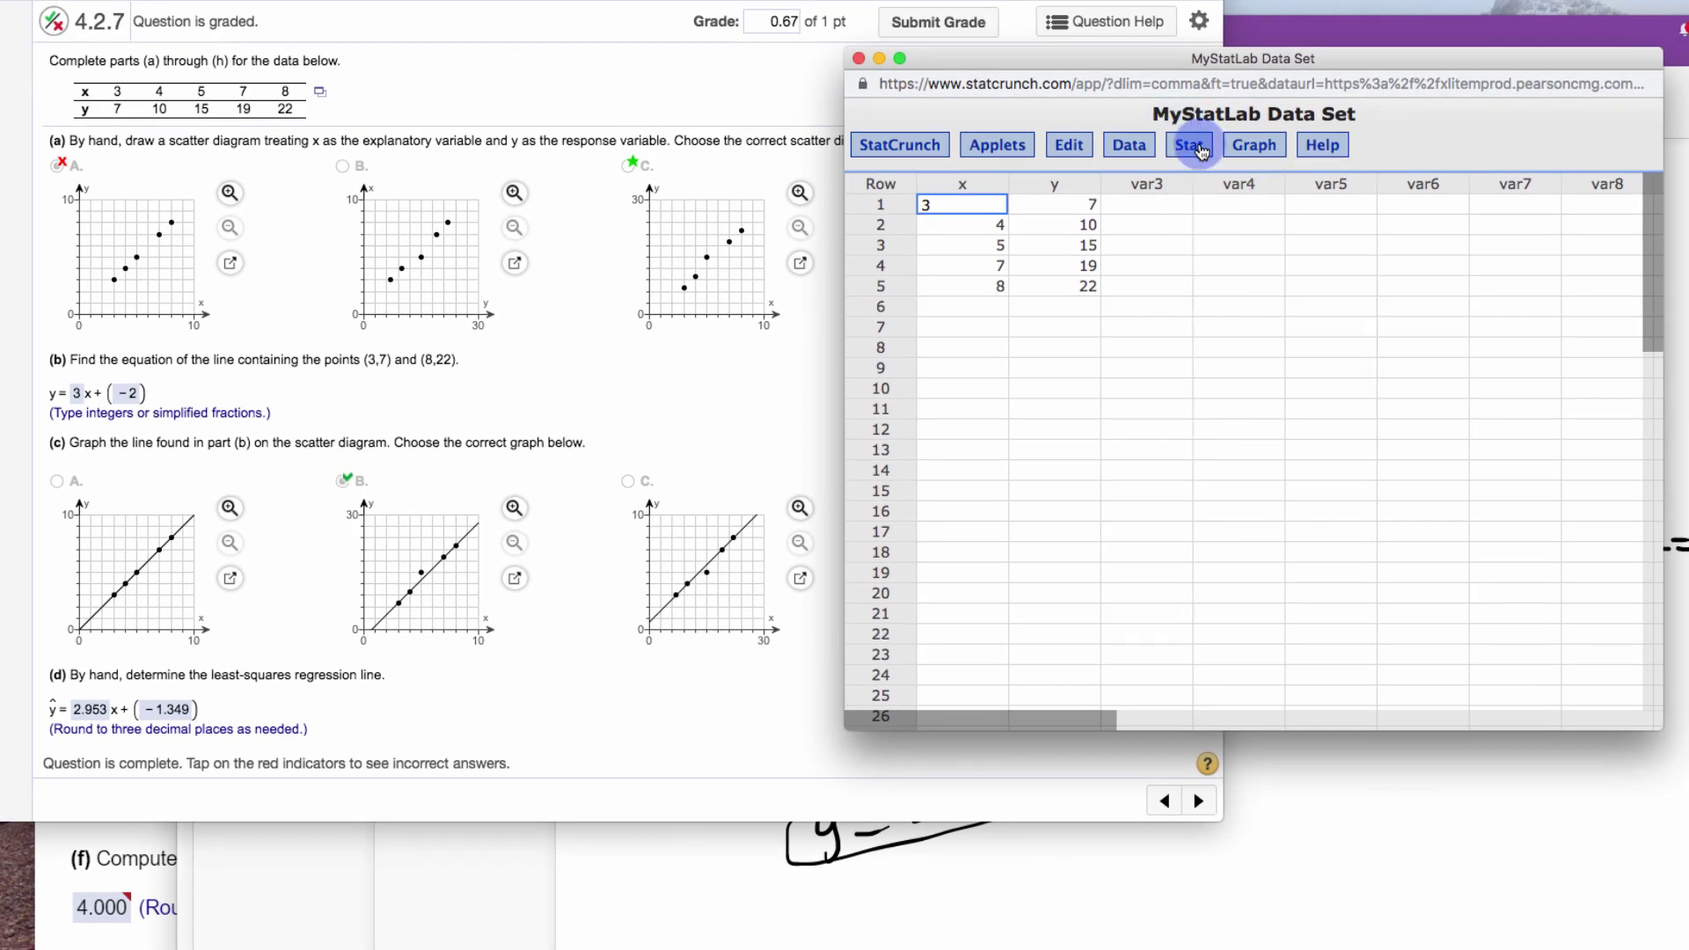
click(1189, 145)
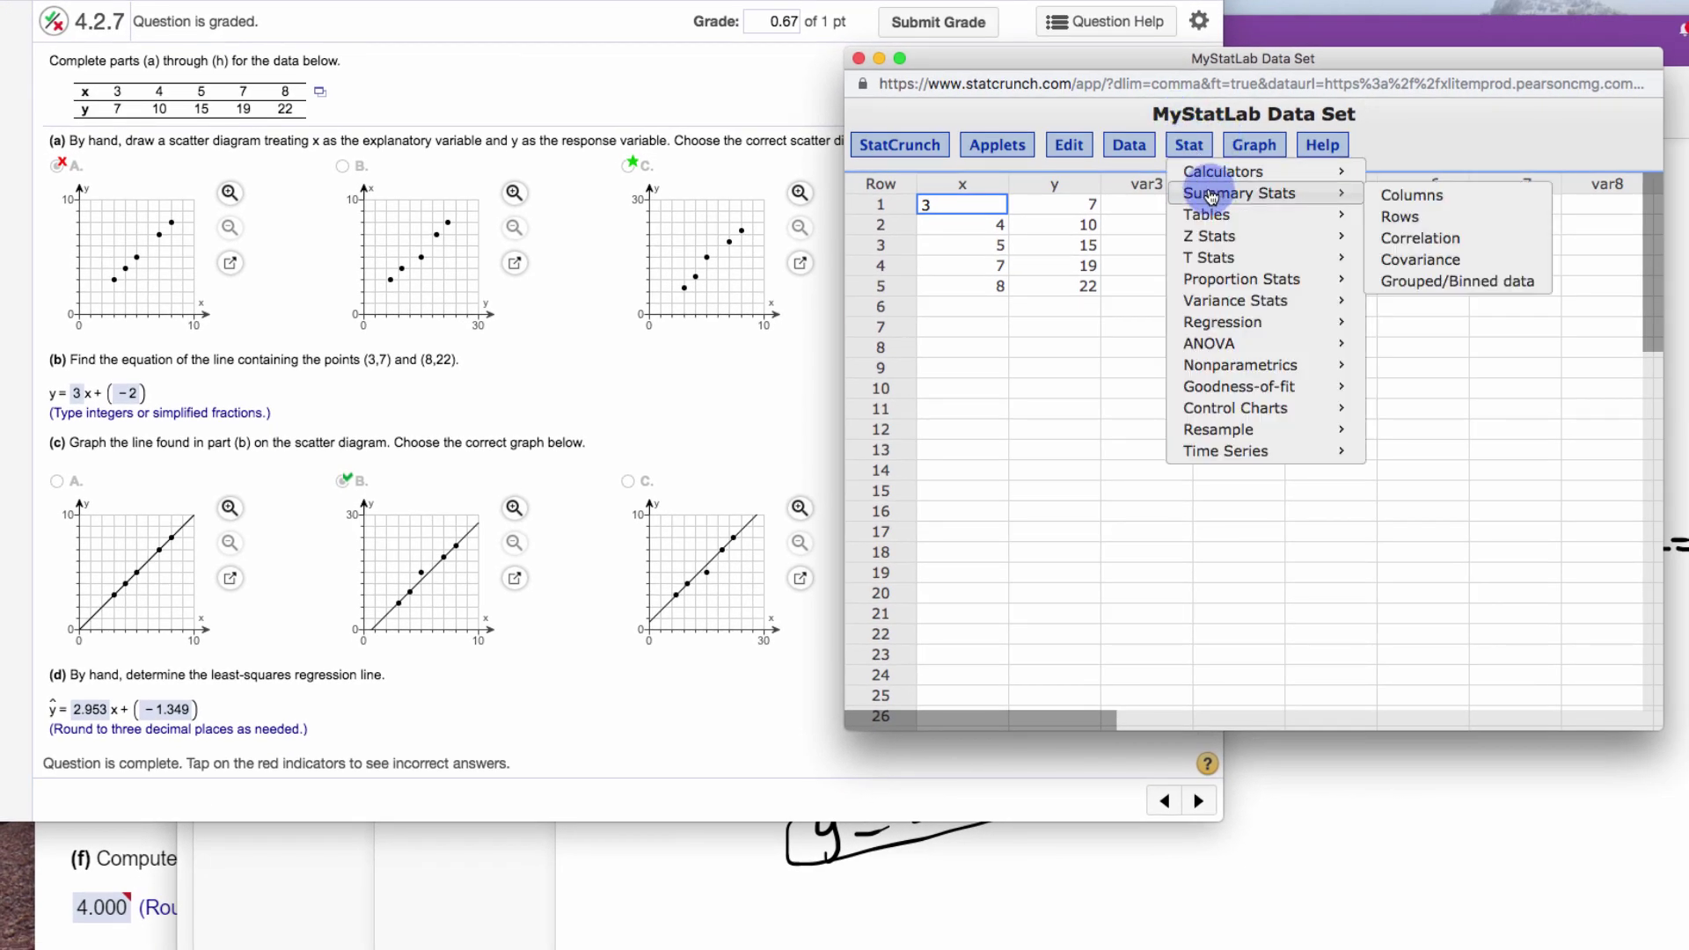
Set up Simple Linear regression with x as the explanatory and y as the response variable
mouse_move(1230, 327)
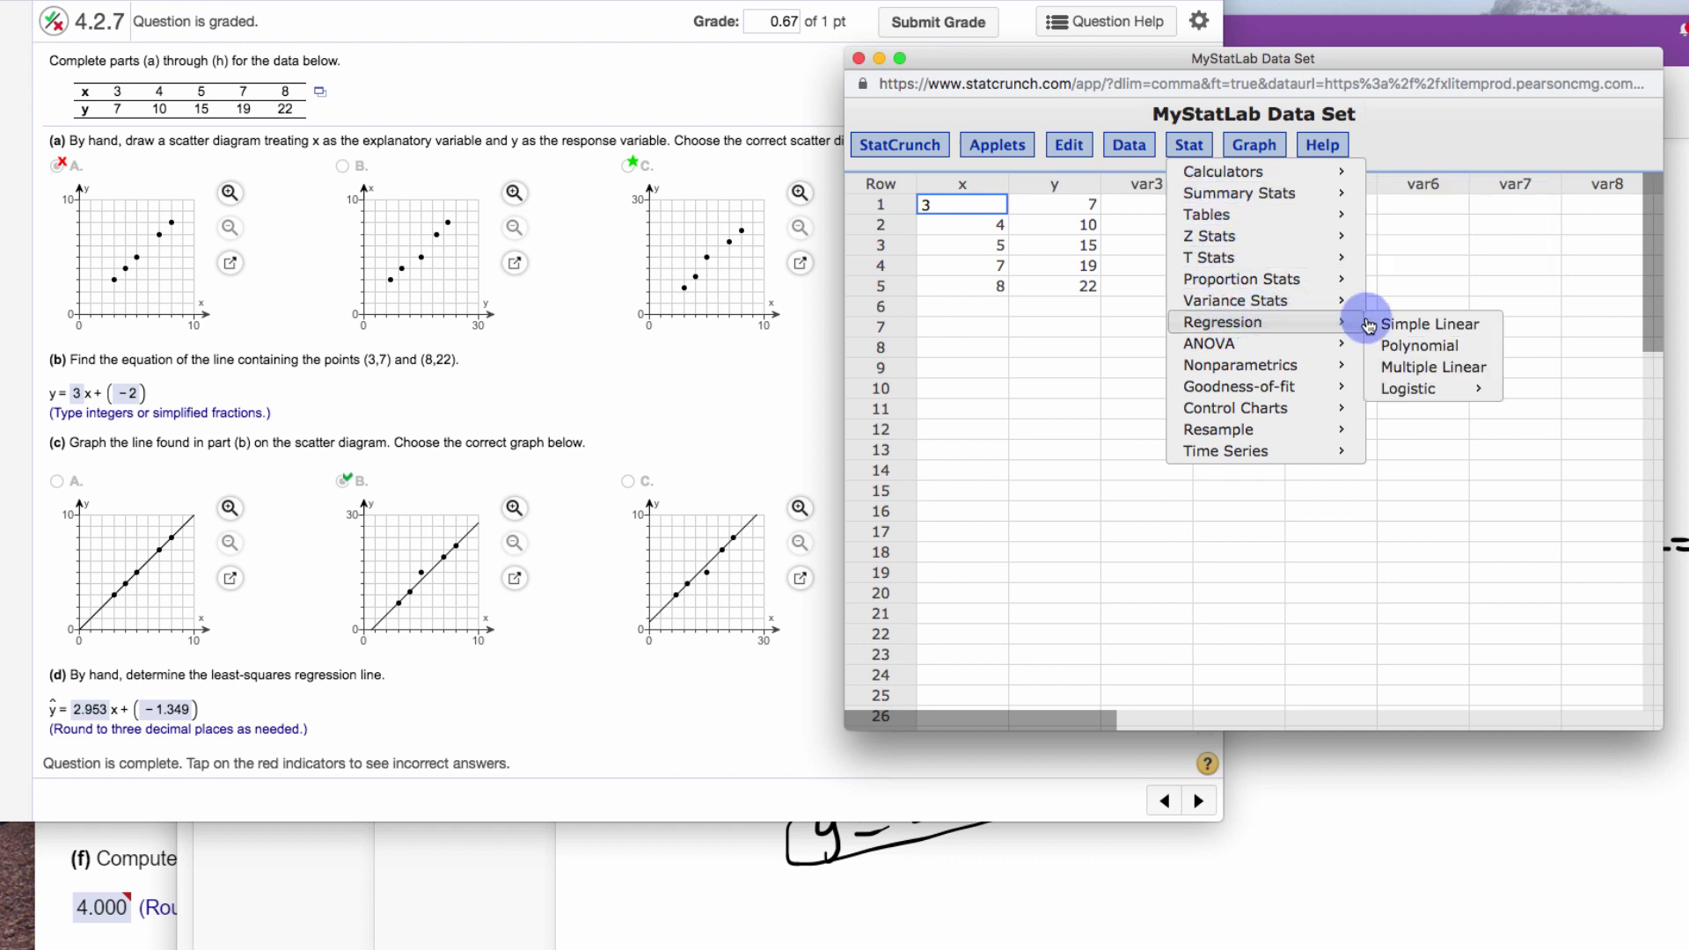
click(1433, 325)
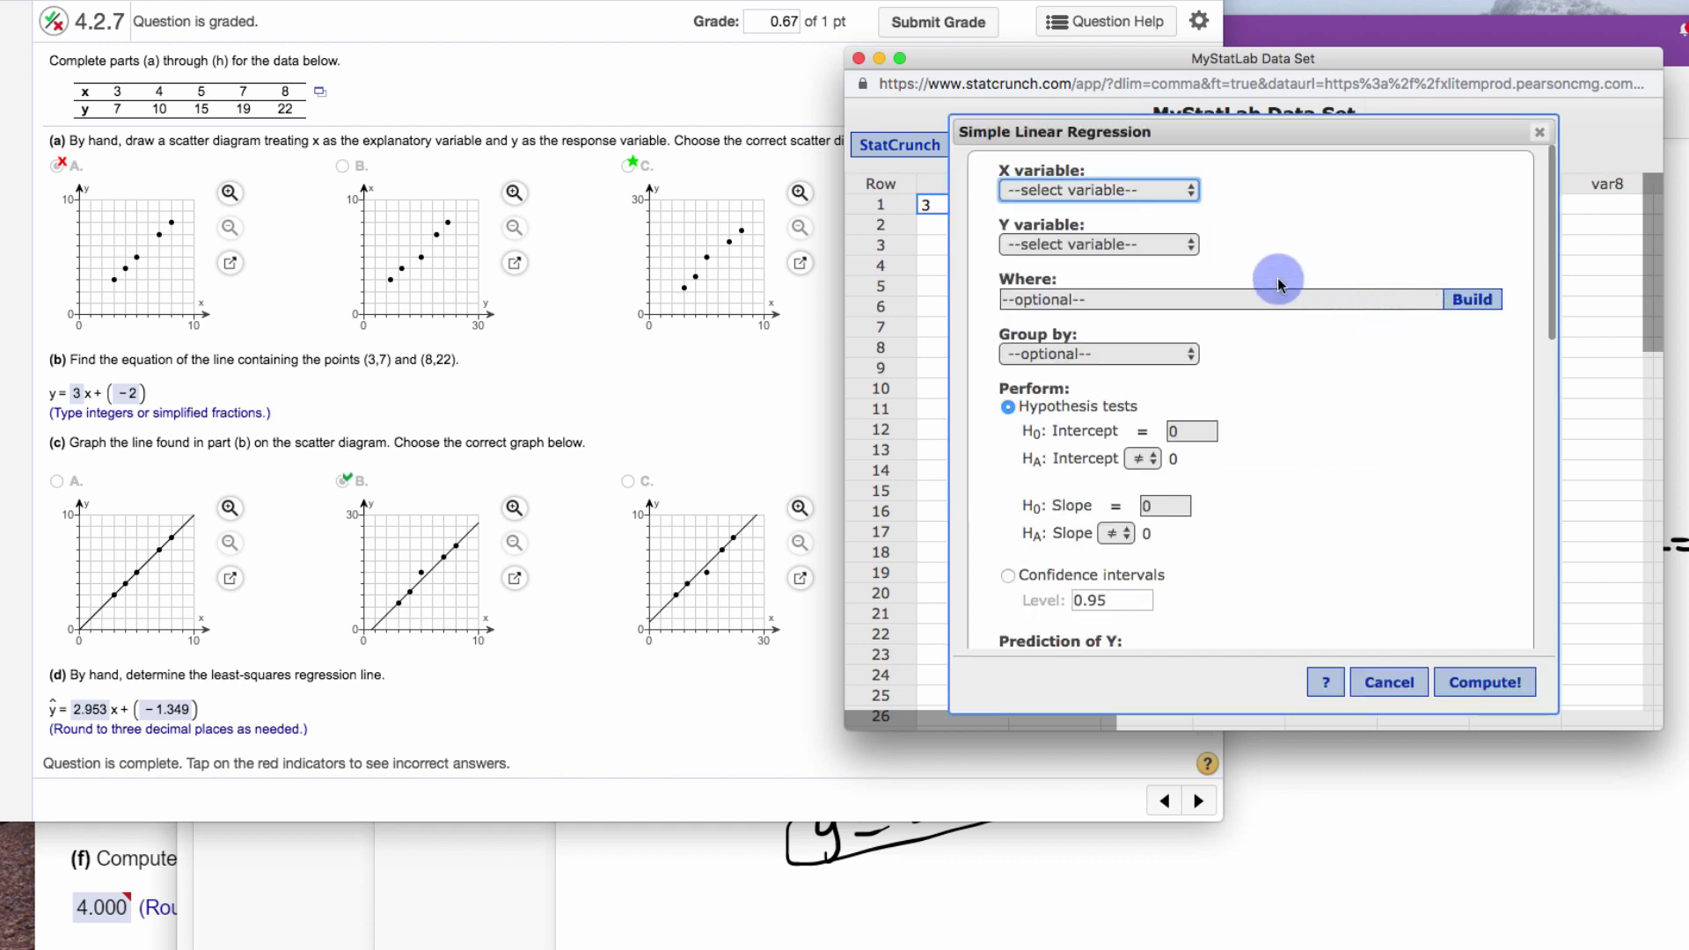
click(1140, 191)
click(1115, 210)
click(1110, 245)
click(1110, 285)
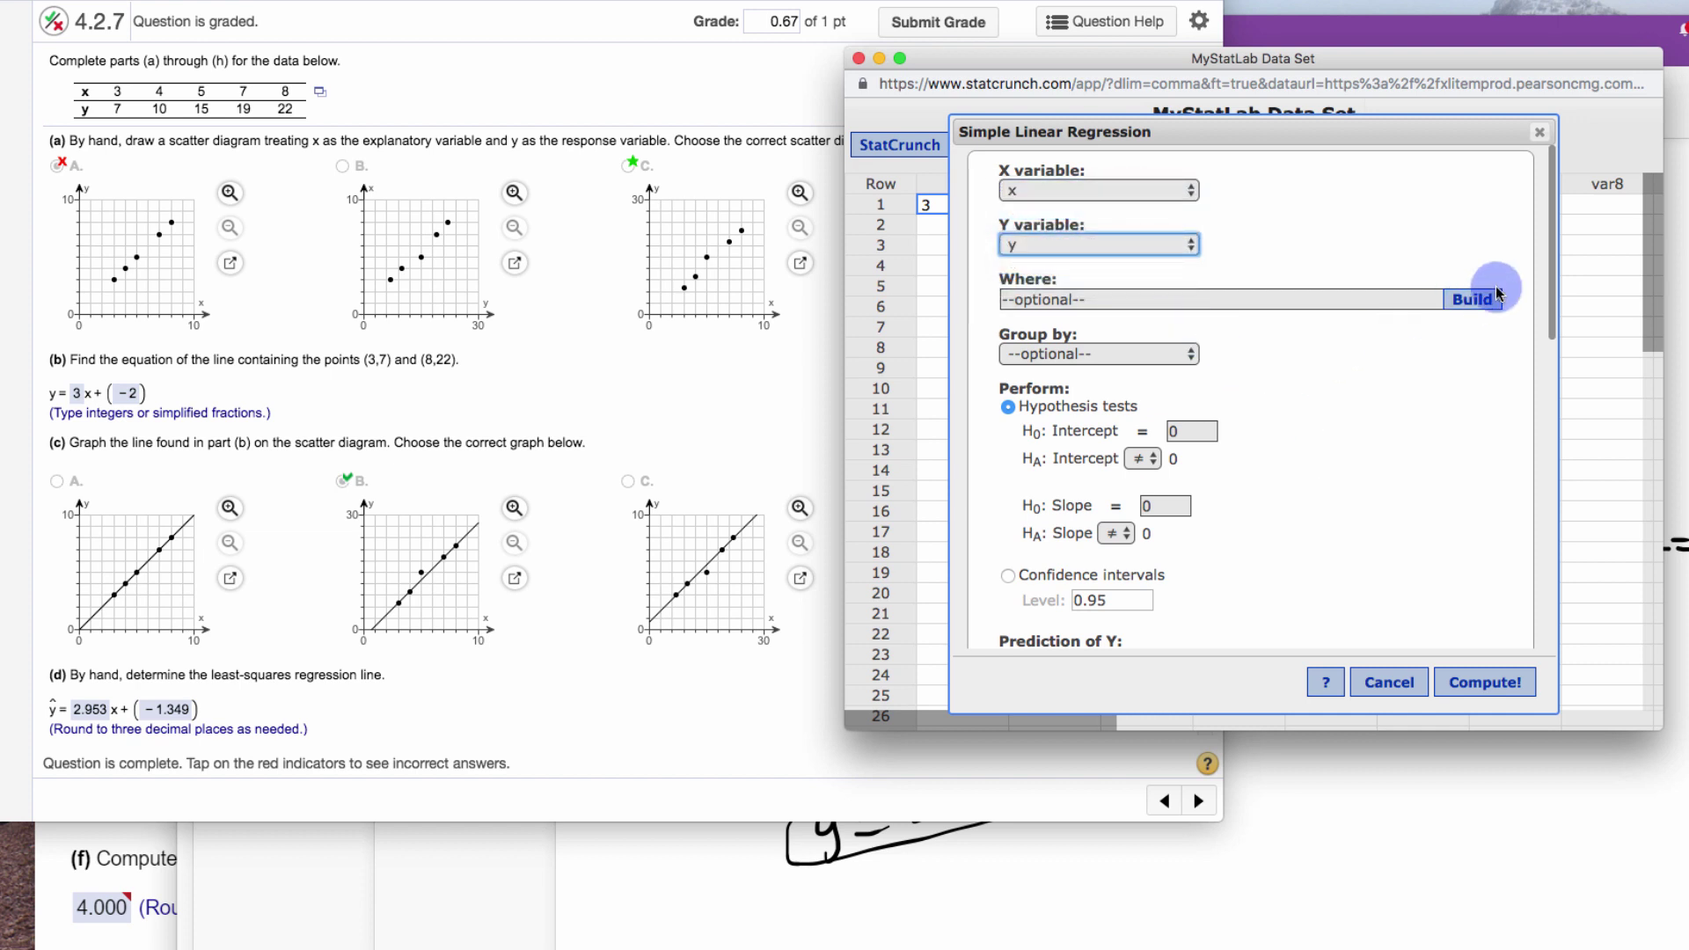
Compute the regression, giving y = -1.3488372 + 2.9534884 x with R-sq = 0.97935515
drag(1551, 280, 1509, 499)
scroll(1451, 501, down, 3)
scroll(1460, 479, up, 2)
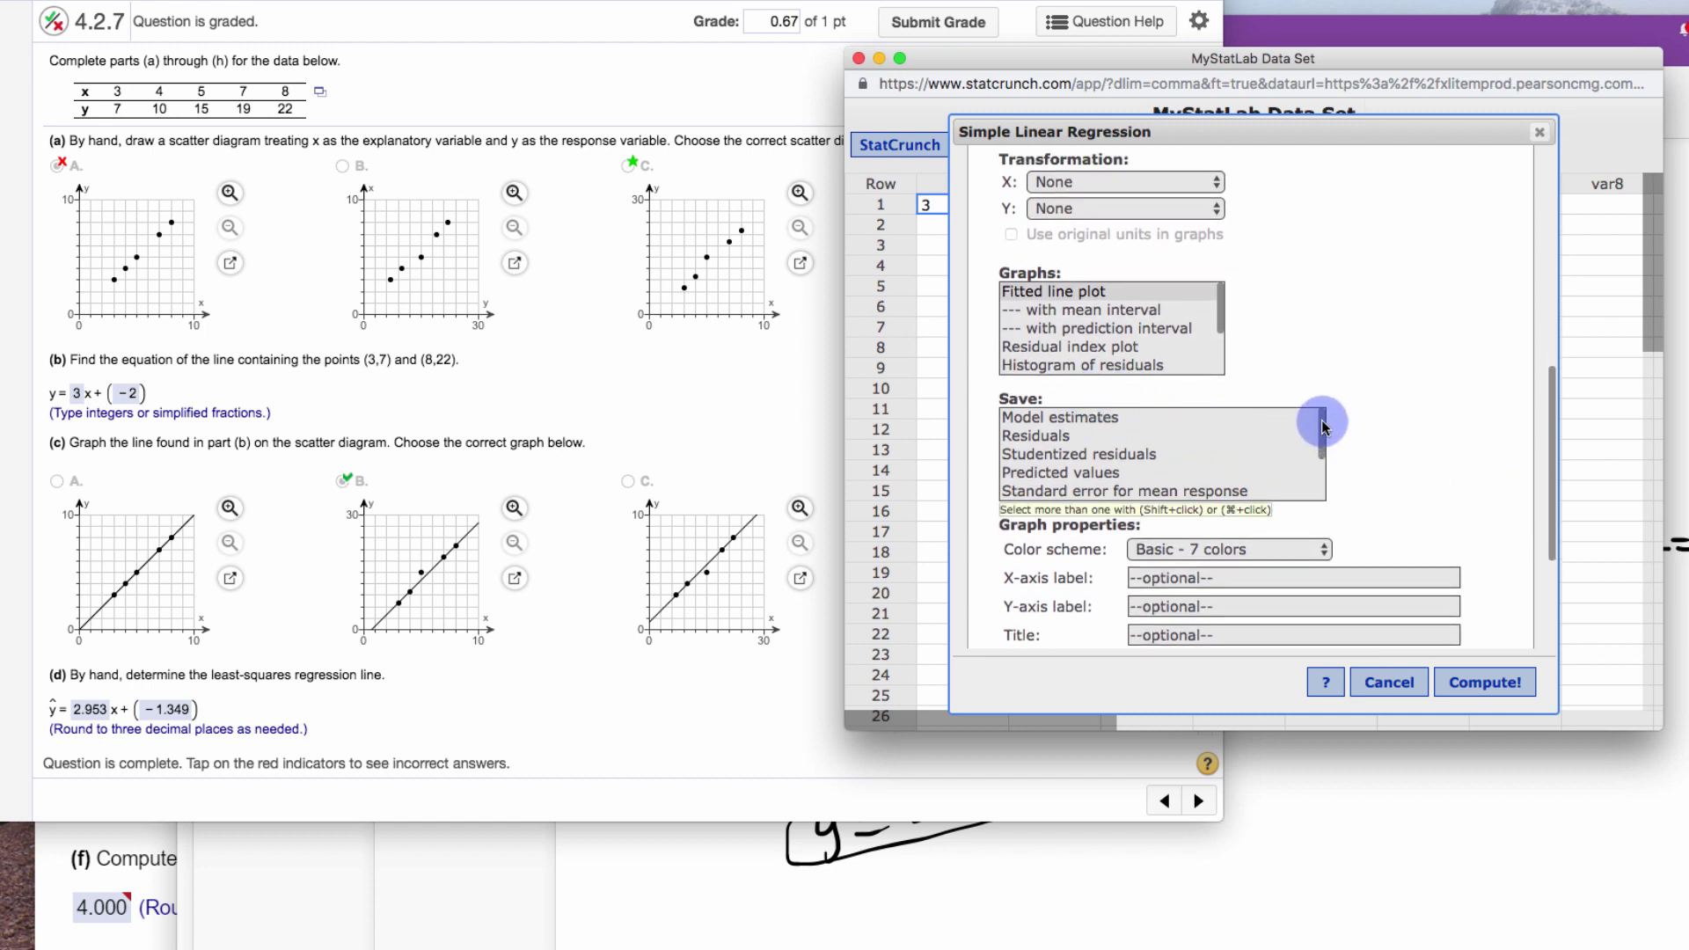
mouse_move(1324, 429)
mouse_down()
mouse_move(1327, 445)
mouse_move(1327, 392)
mouse_move(1327, 464)
mouse_move(1335, 431)
mouse_up()
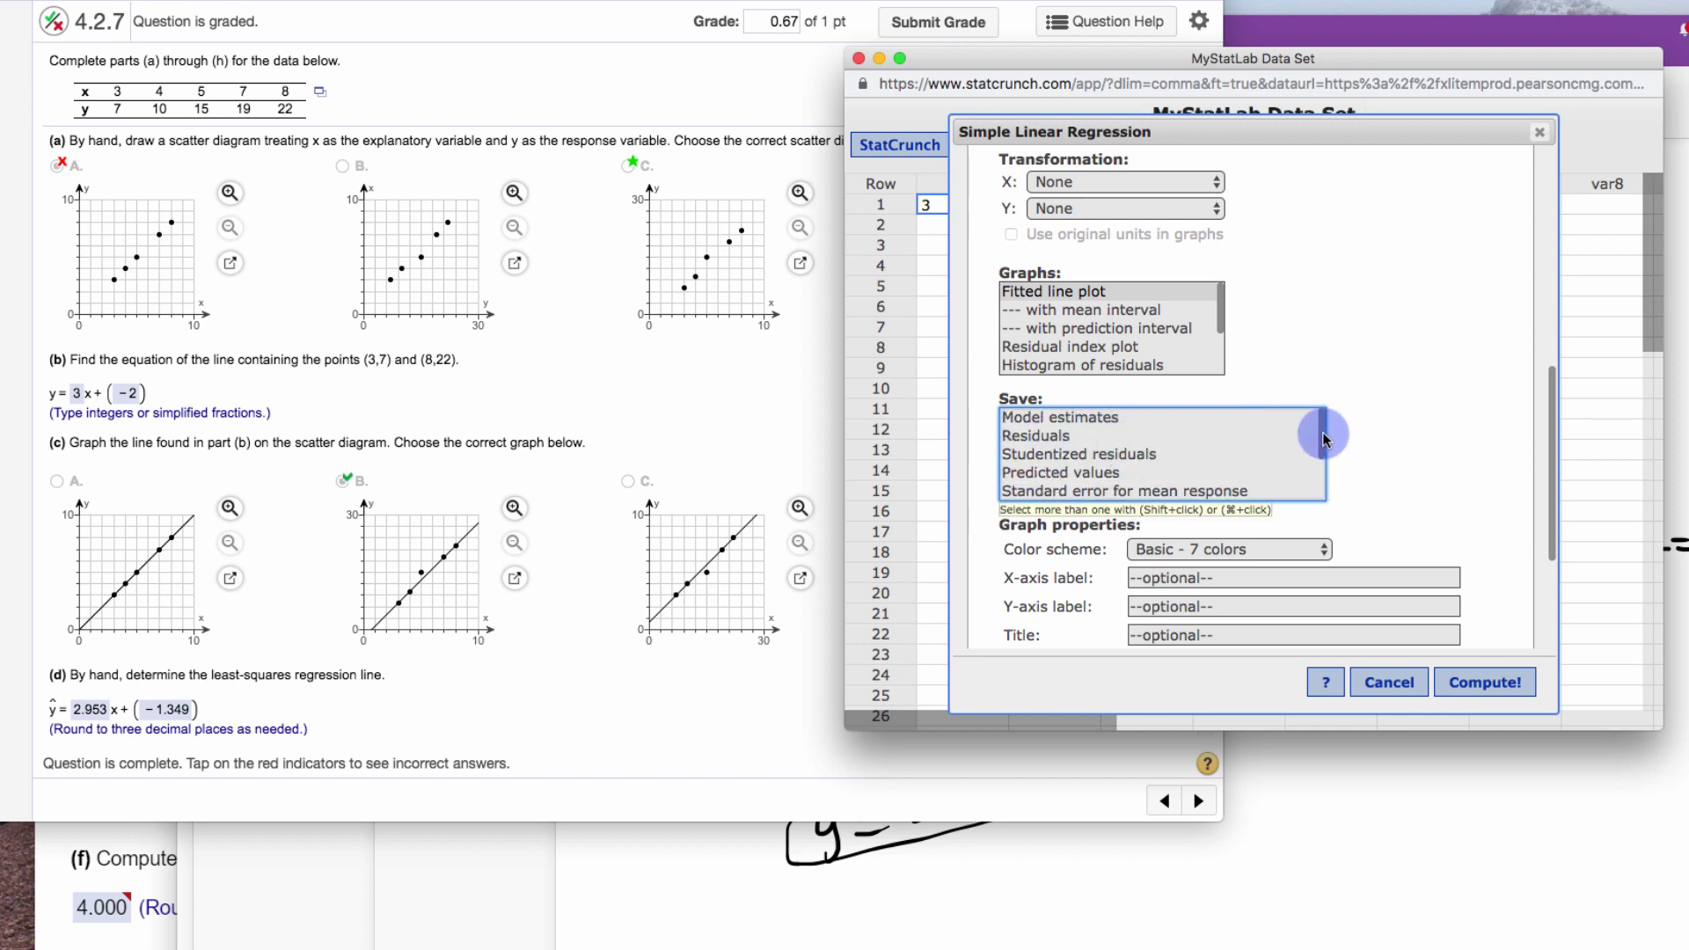
drag(1550, 437, 1522, 574)
click(1485, 682)
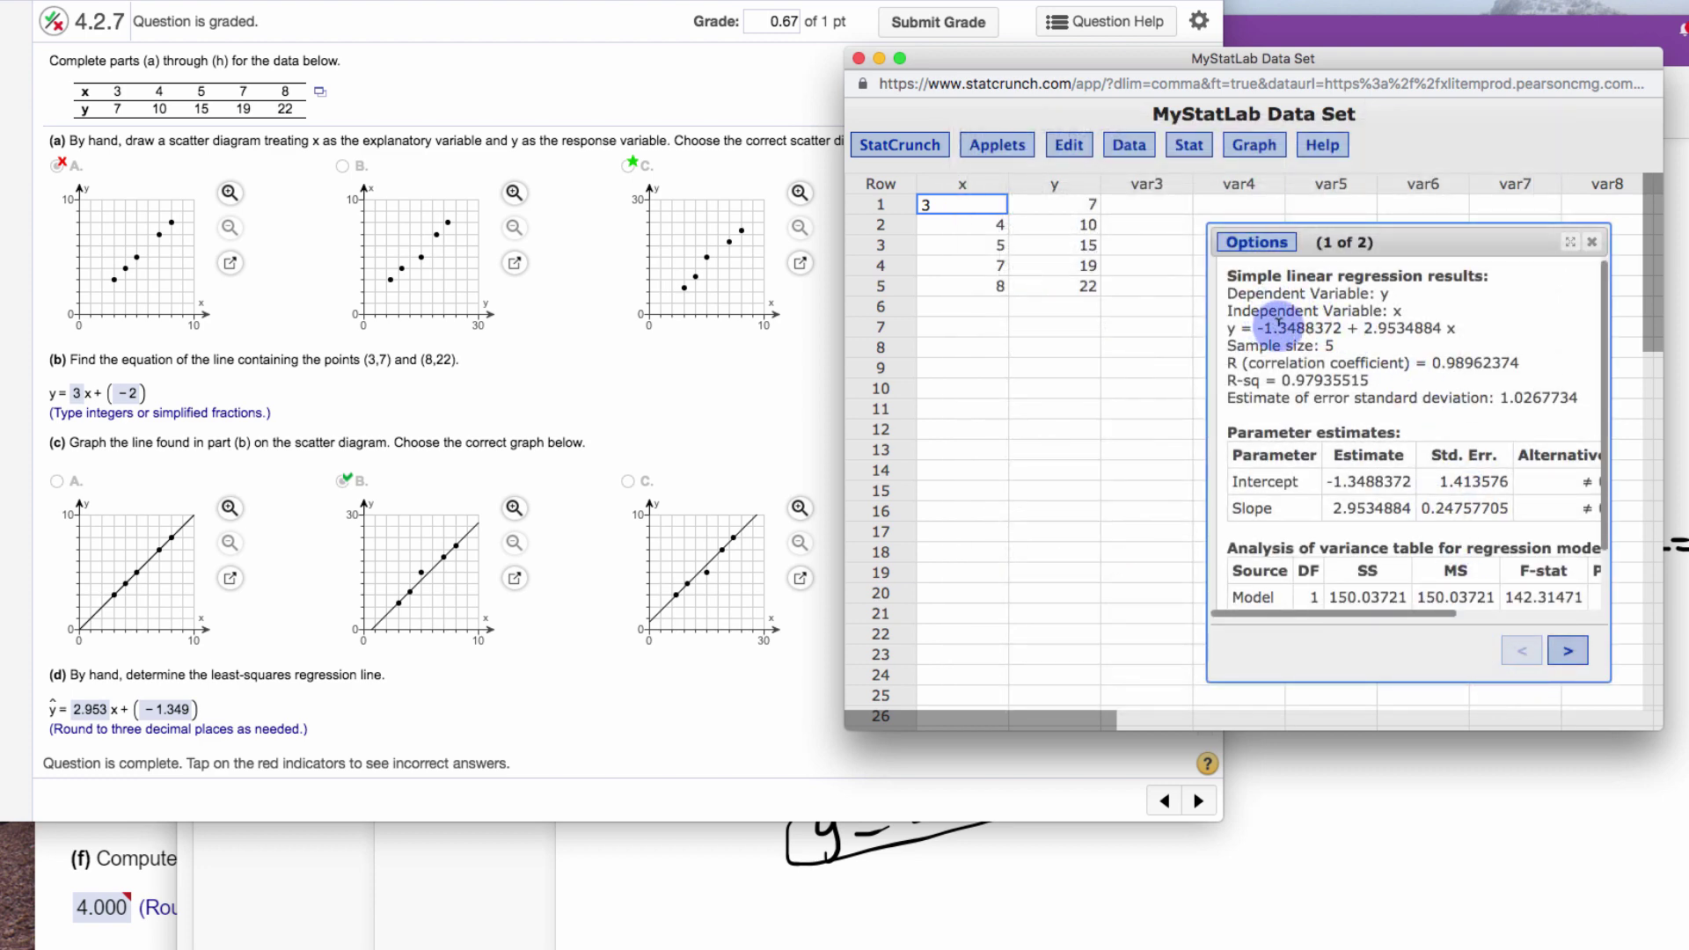
Highlight the equation y = -1.3488372 + 2.9534884 x and move the results window aside
drag(1226, 328, 1468, 331)
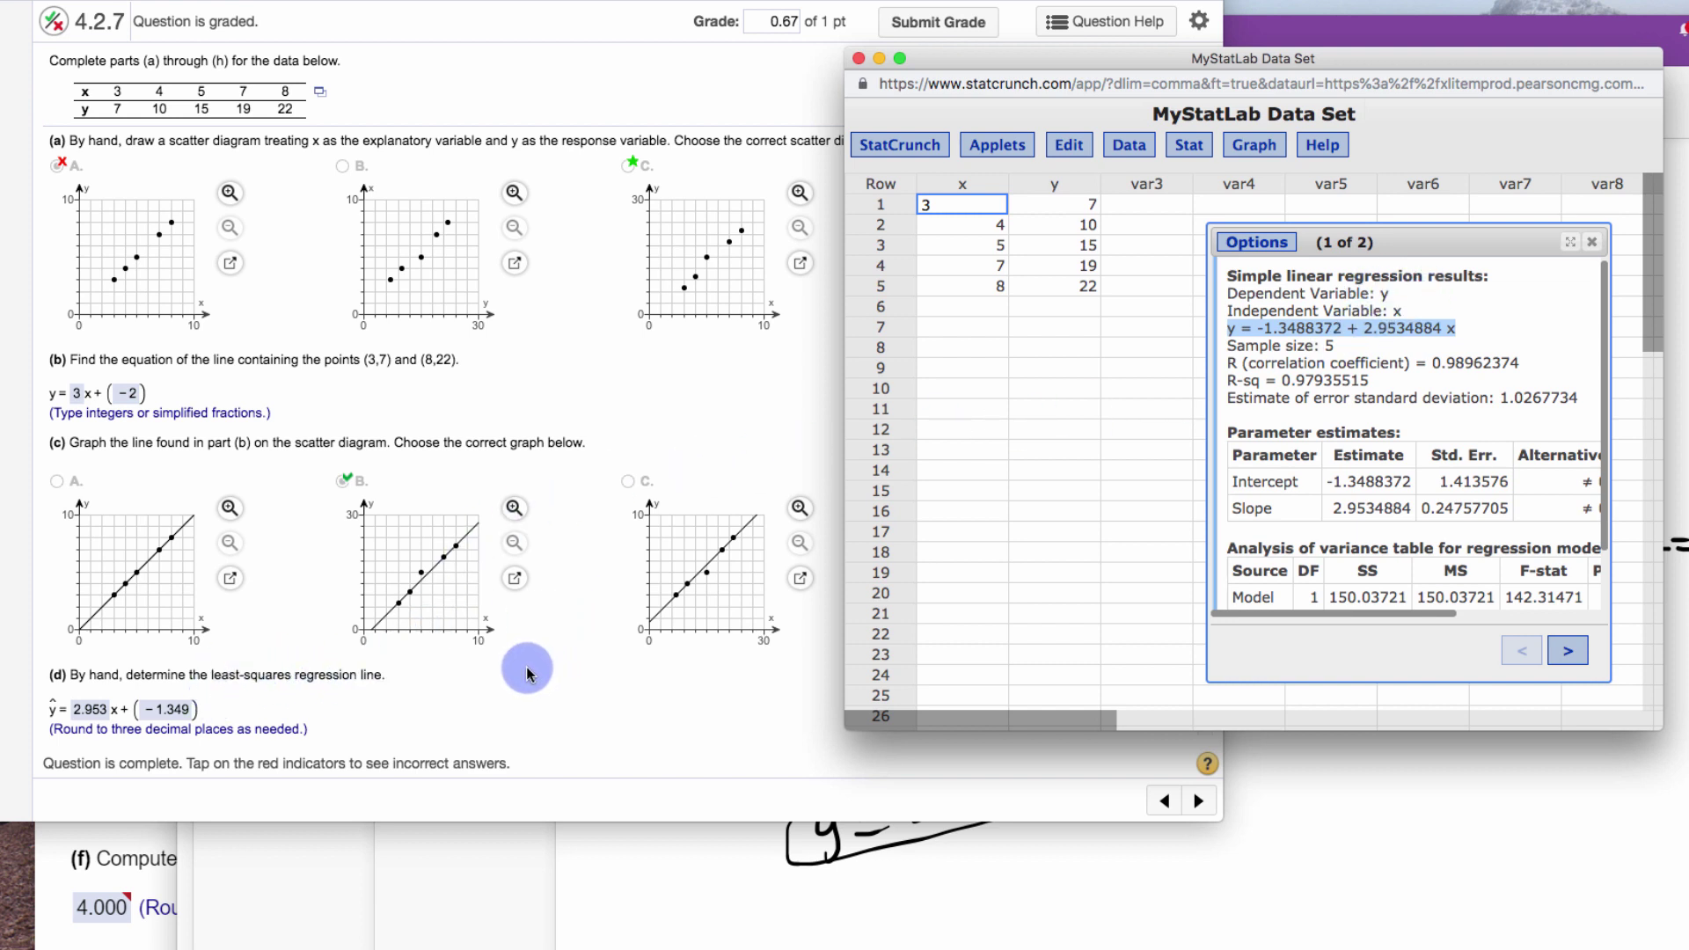
drag(1260, 55, 1662, 0)
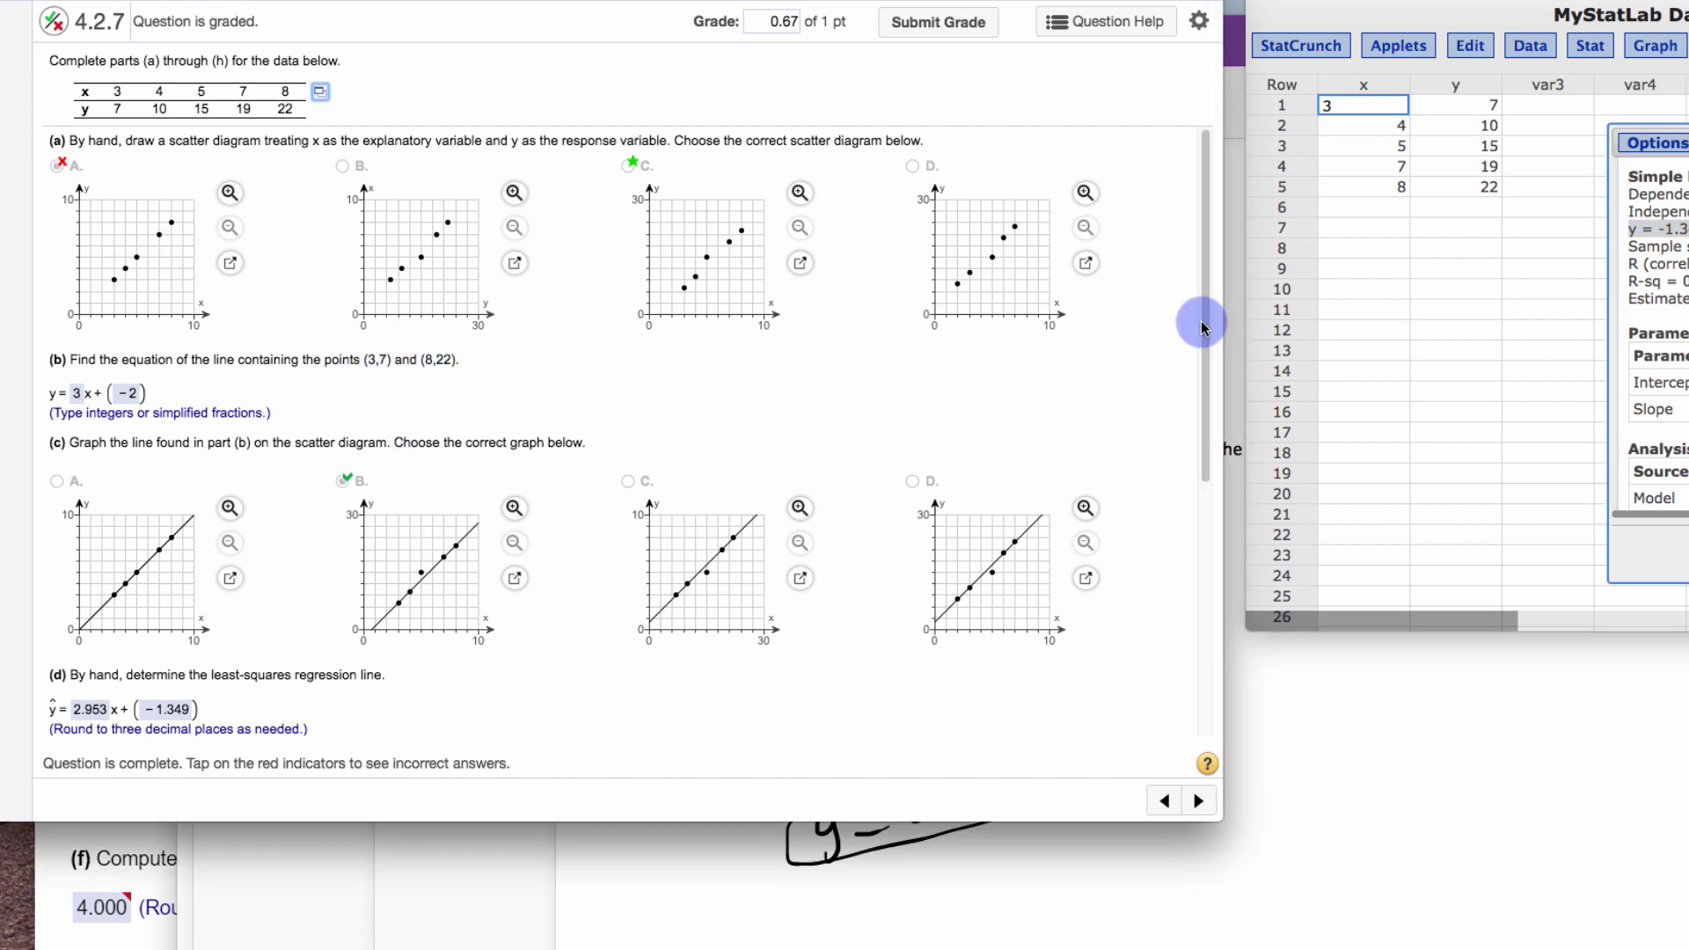
scroll(1197, 345, down, 1)
scroll(1161, 423, down, 5)
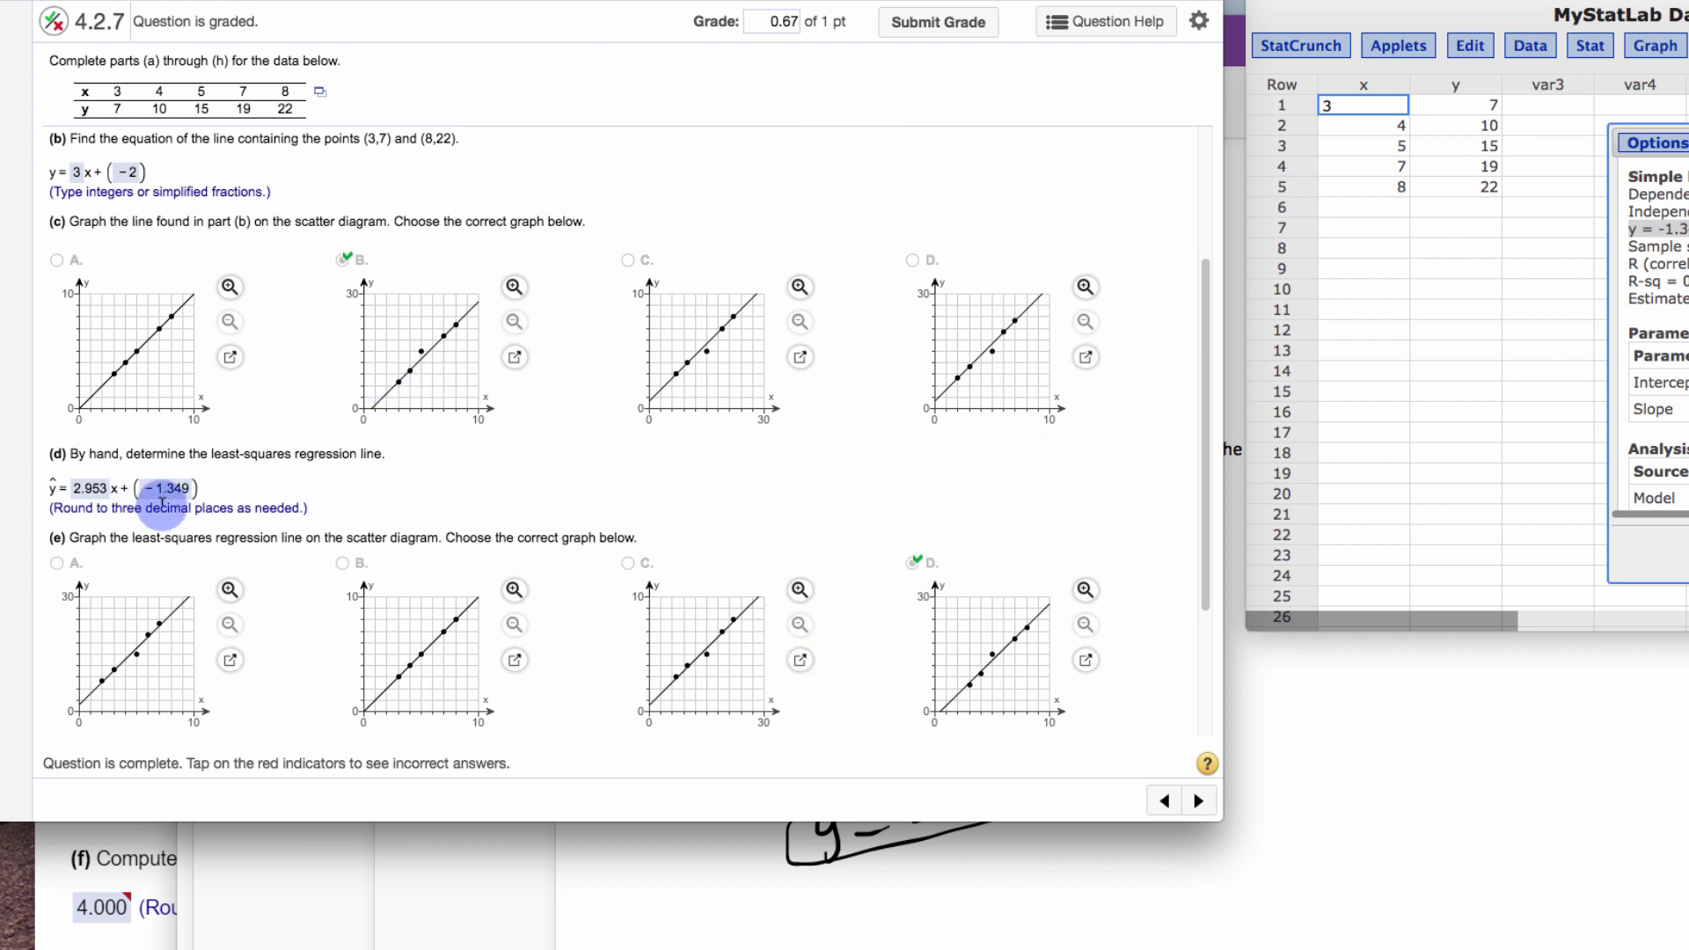
drag(1206, 358, 1190, 383)
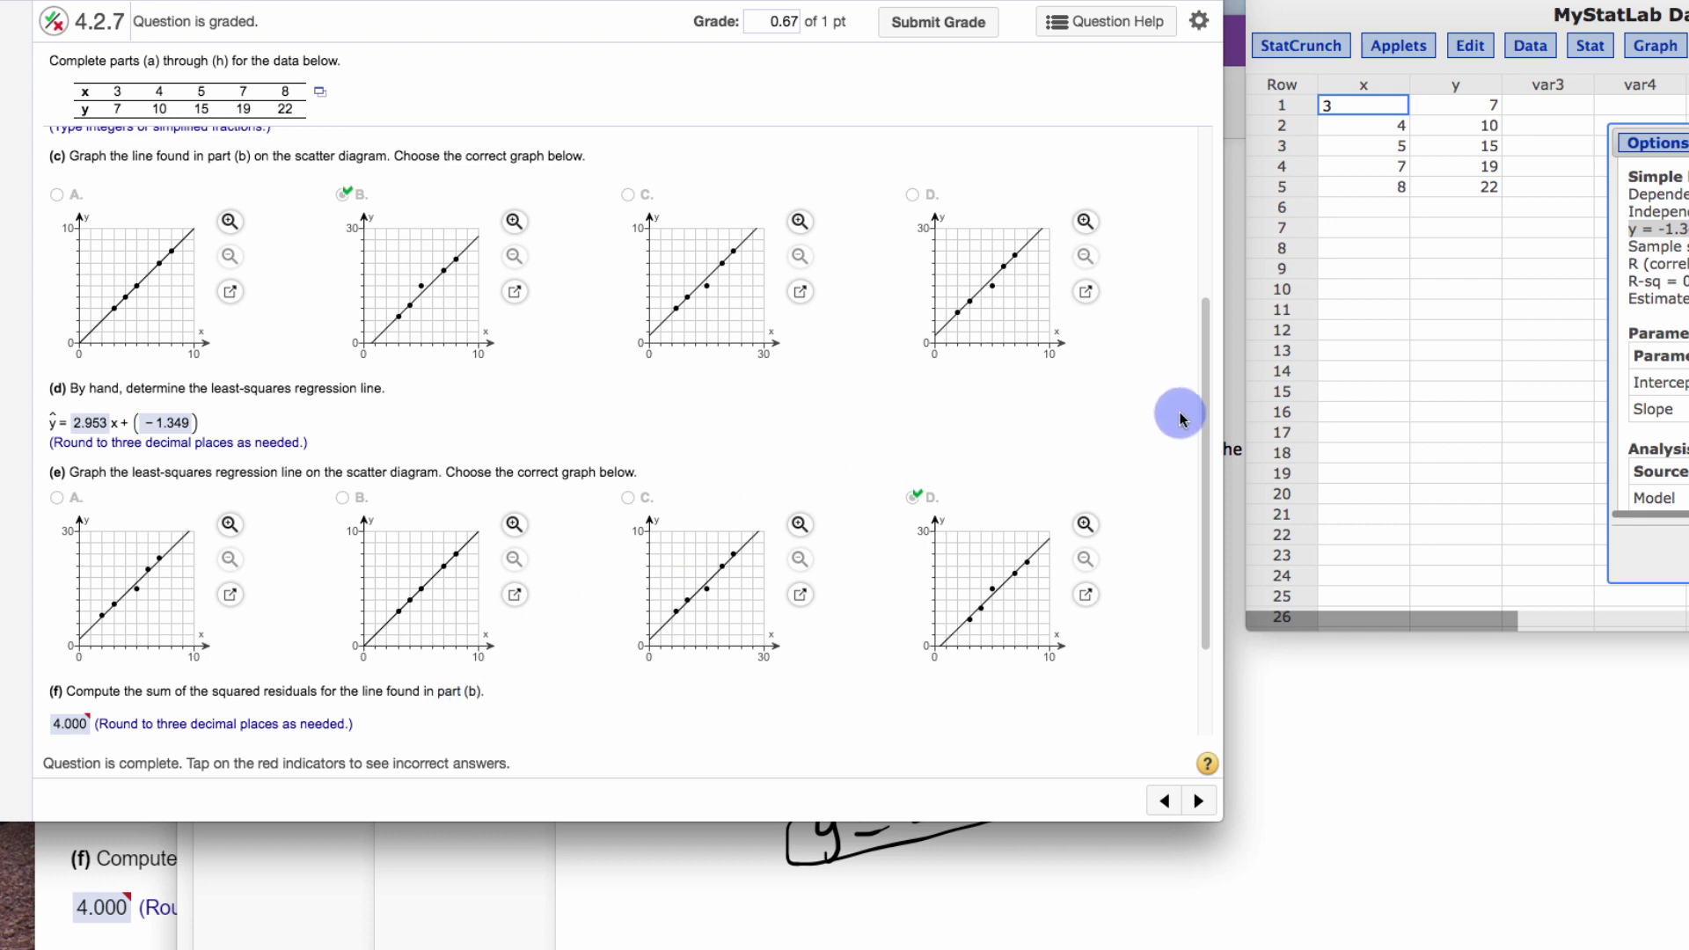
drag(1206, 441, 1226, 82)
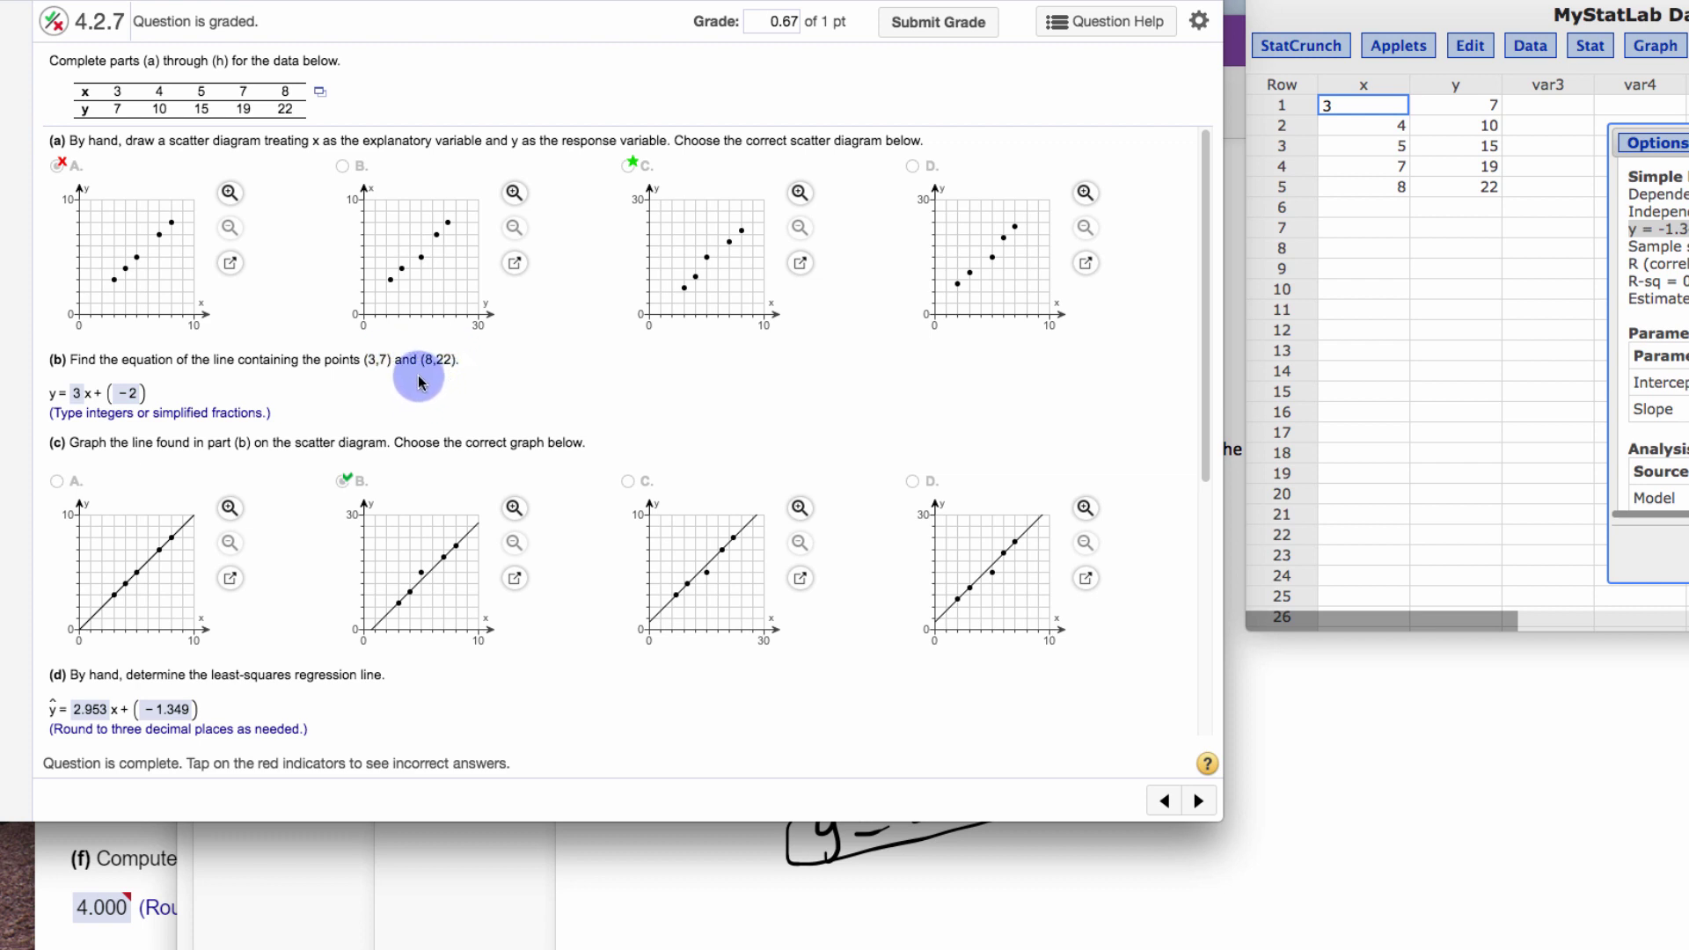
Place the Excel Book2 residual sheet, squared residuals summing to 4, beside the question
click(1330, 18)
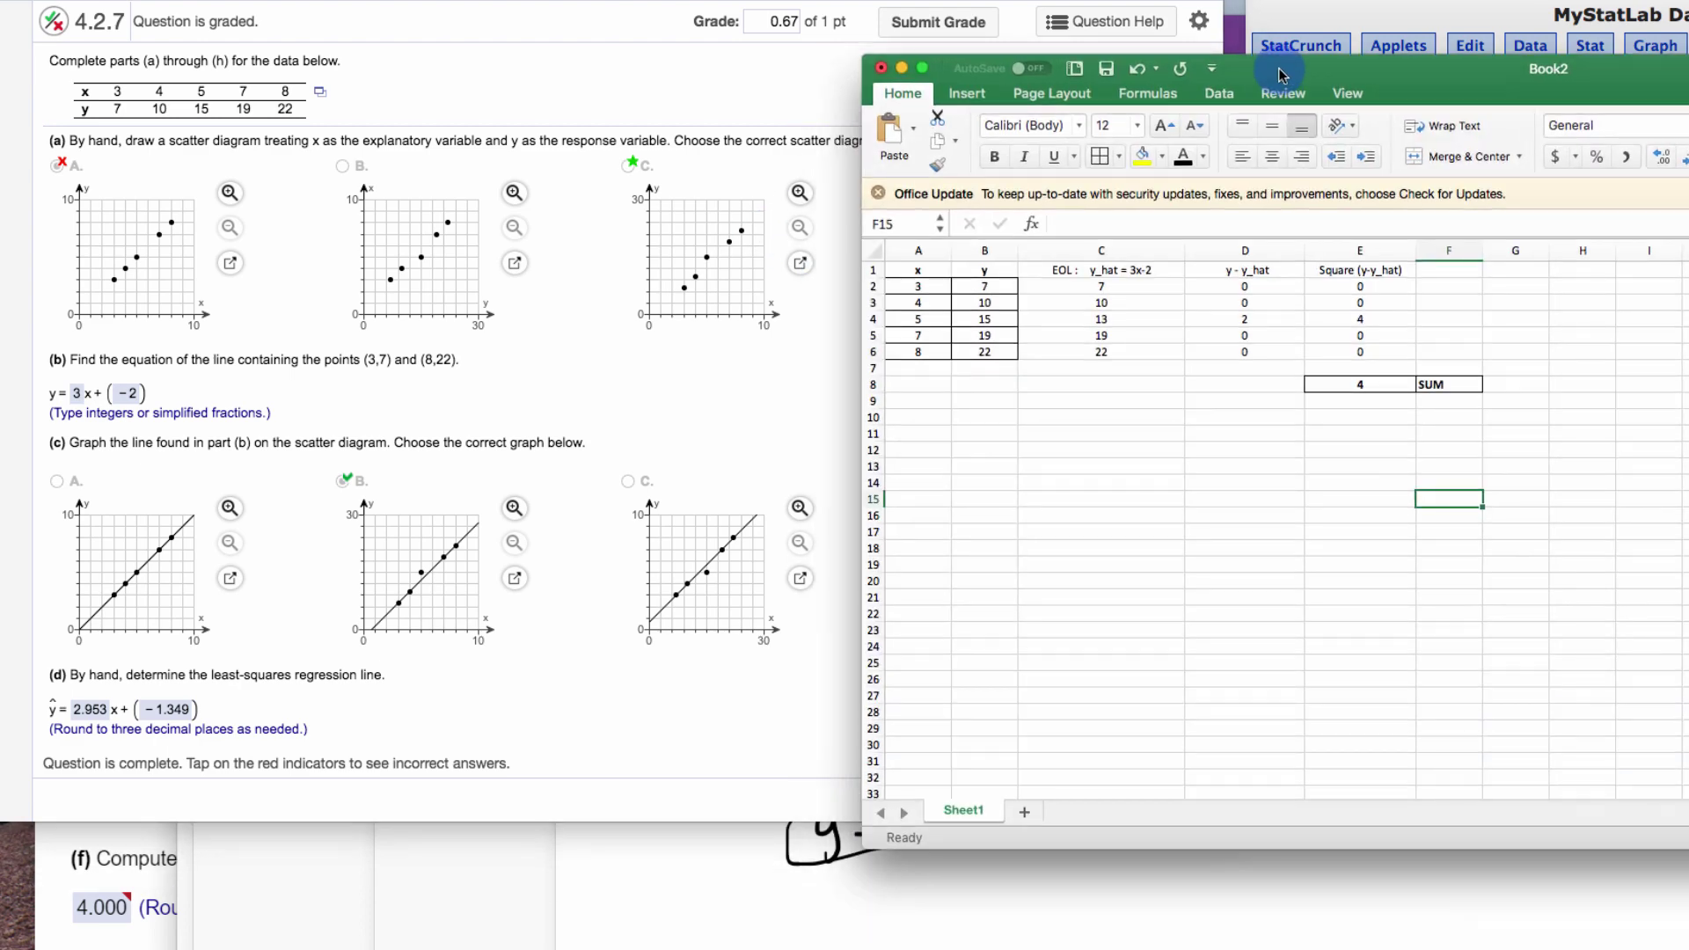
drag(1331, 18, 1212, 74)
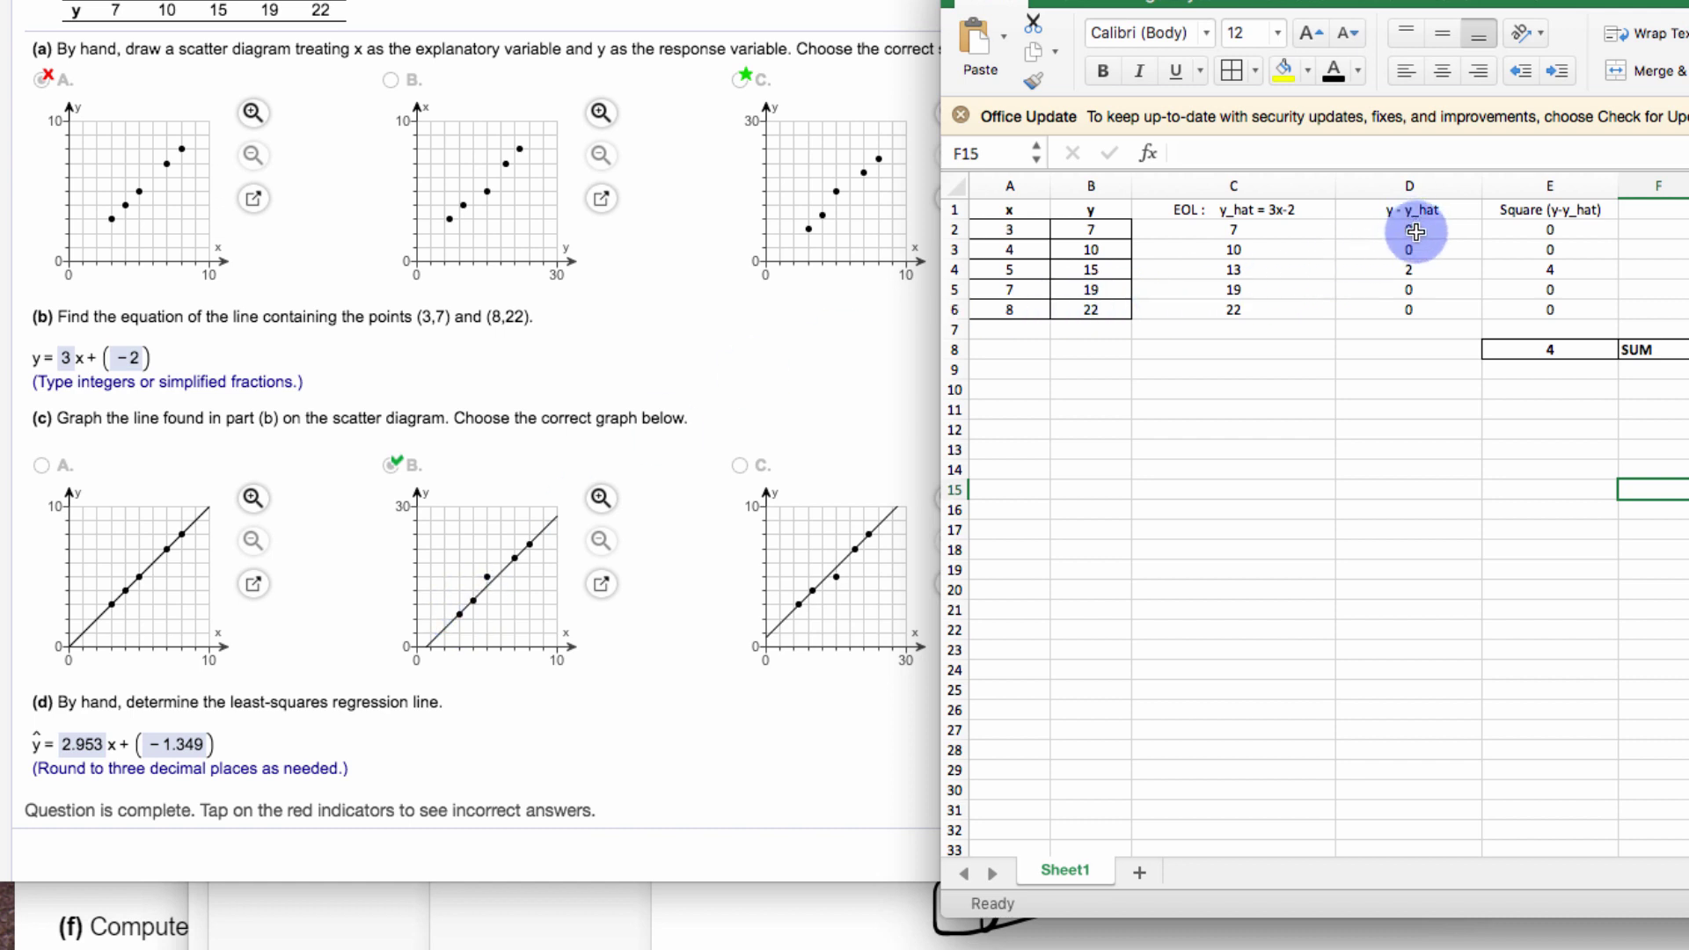
Check C2's predicted-value formula =A2*3-2, then scroll the question to part (f)'s 4.000
click(1106, 231)
click(1210, 232)
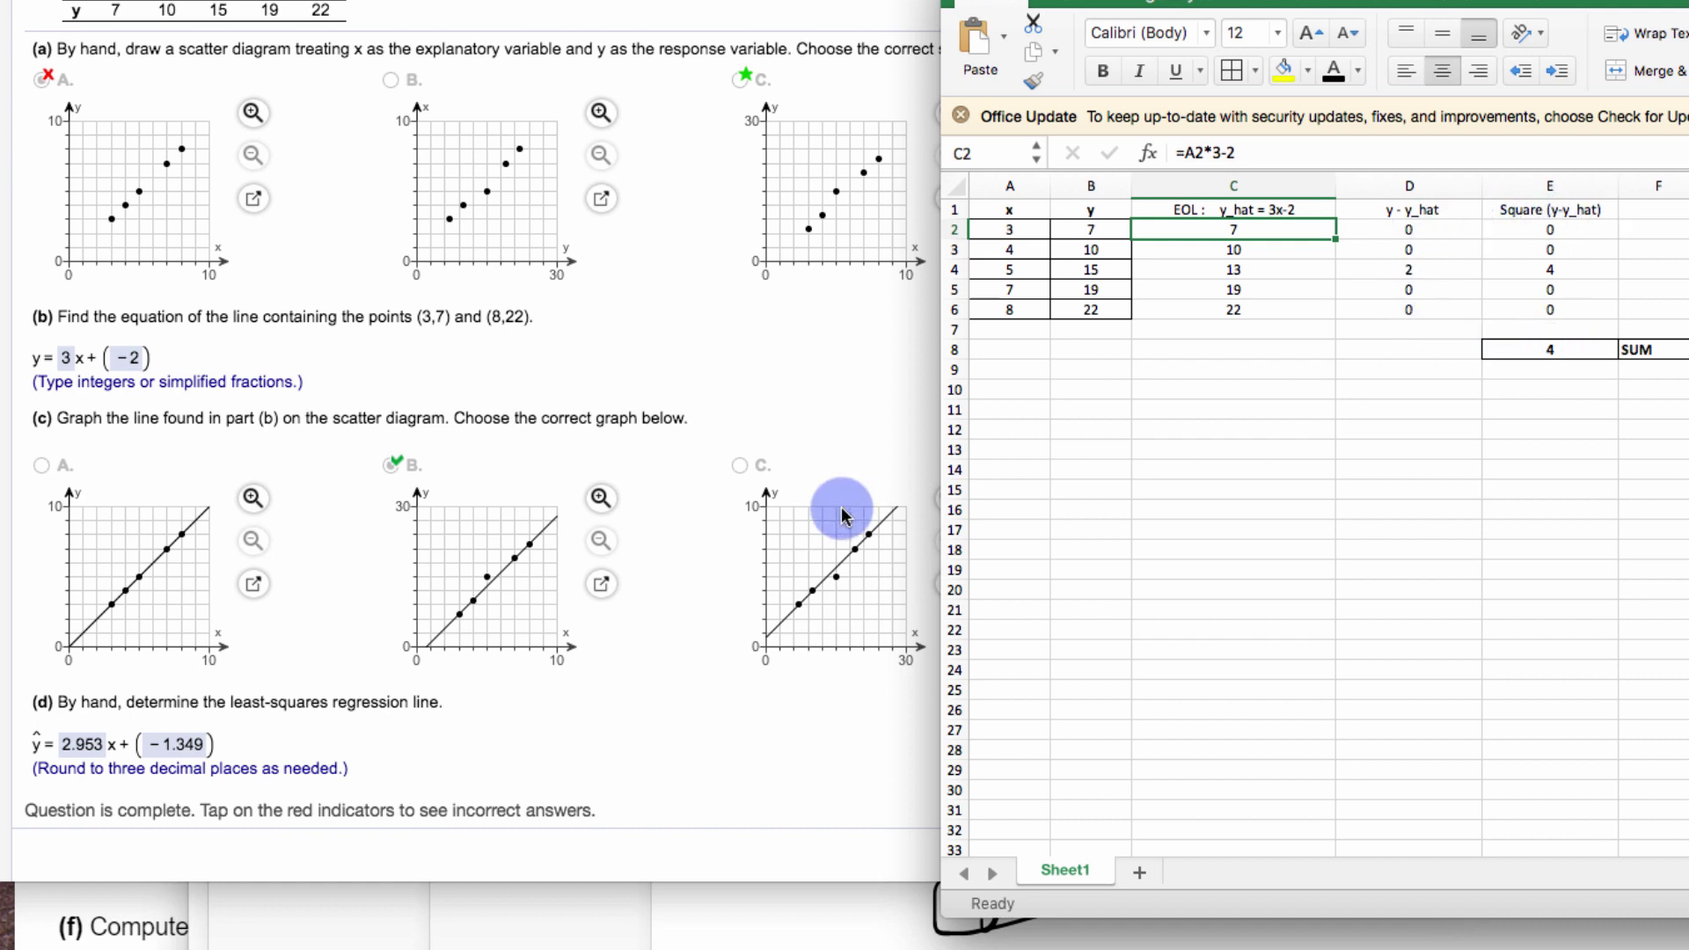
click(781, 585)
drag(1445, 271, 1448, 487)
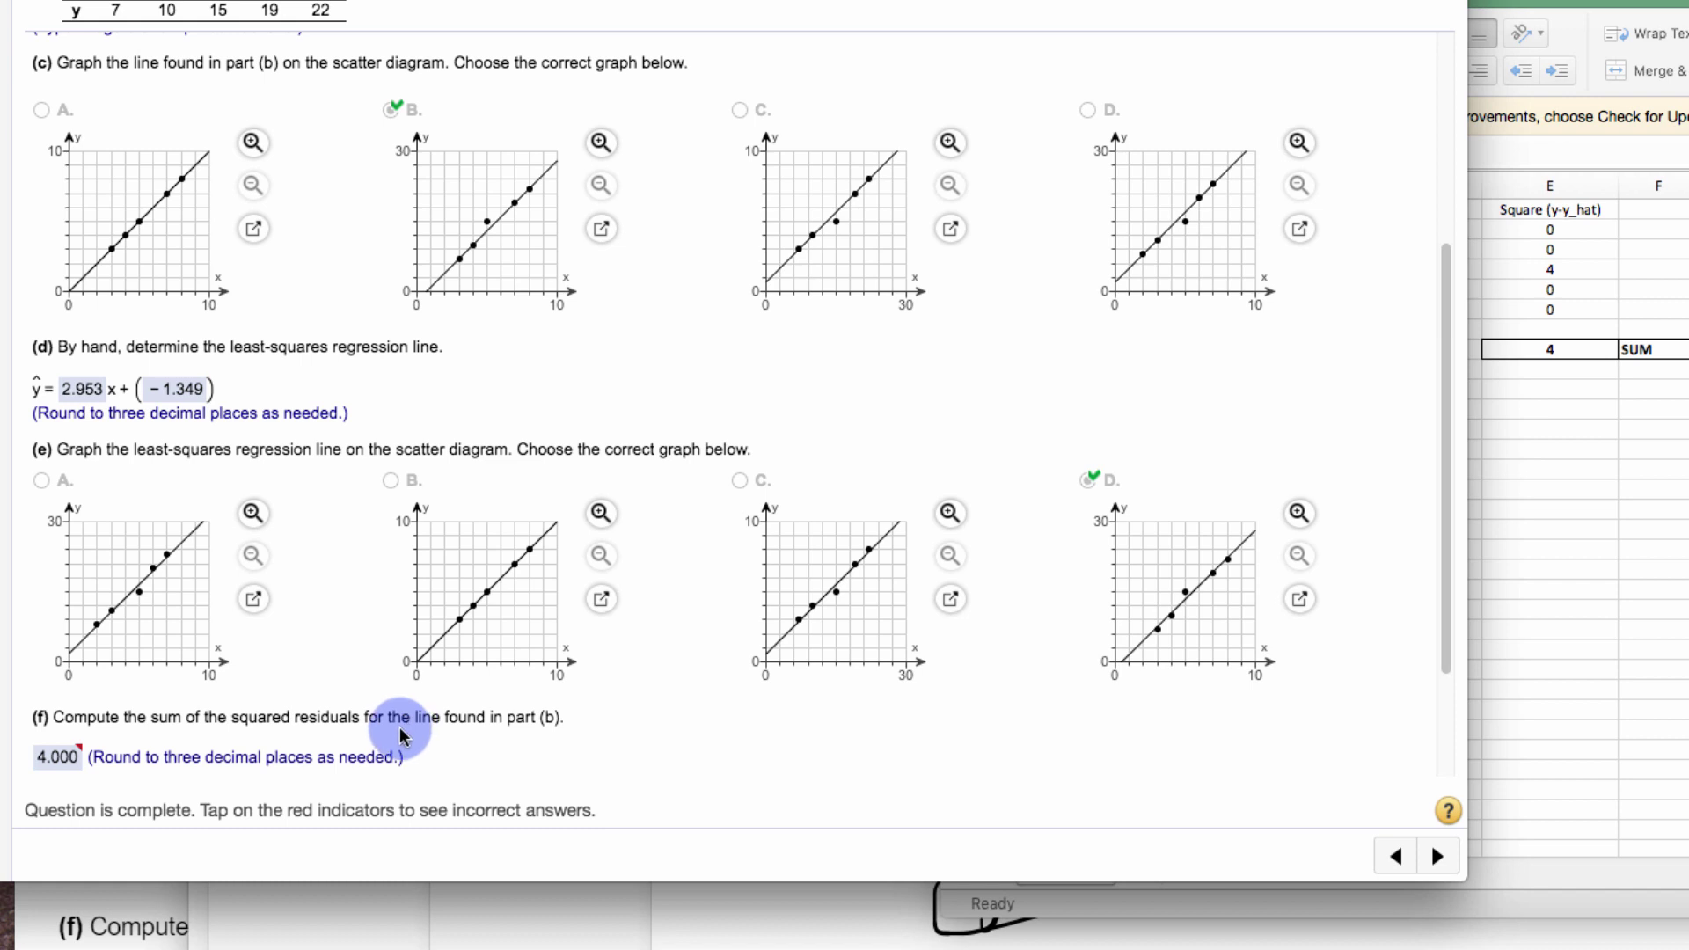
Glance at the Excel sheet, then scroll the question to show part (g)'s 3.163
click(1566, 308)
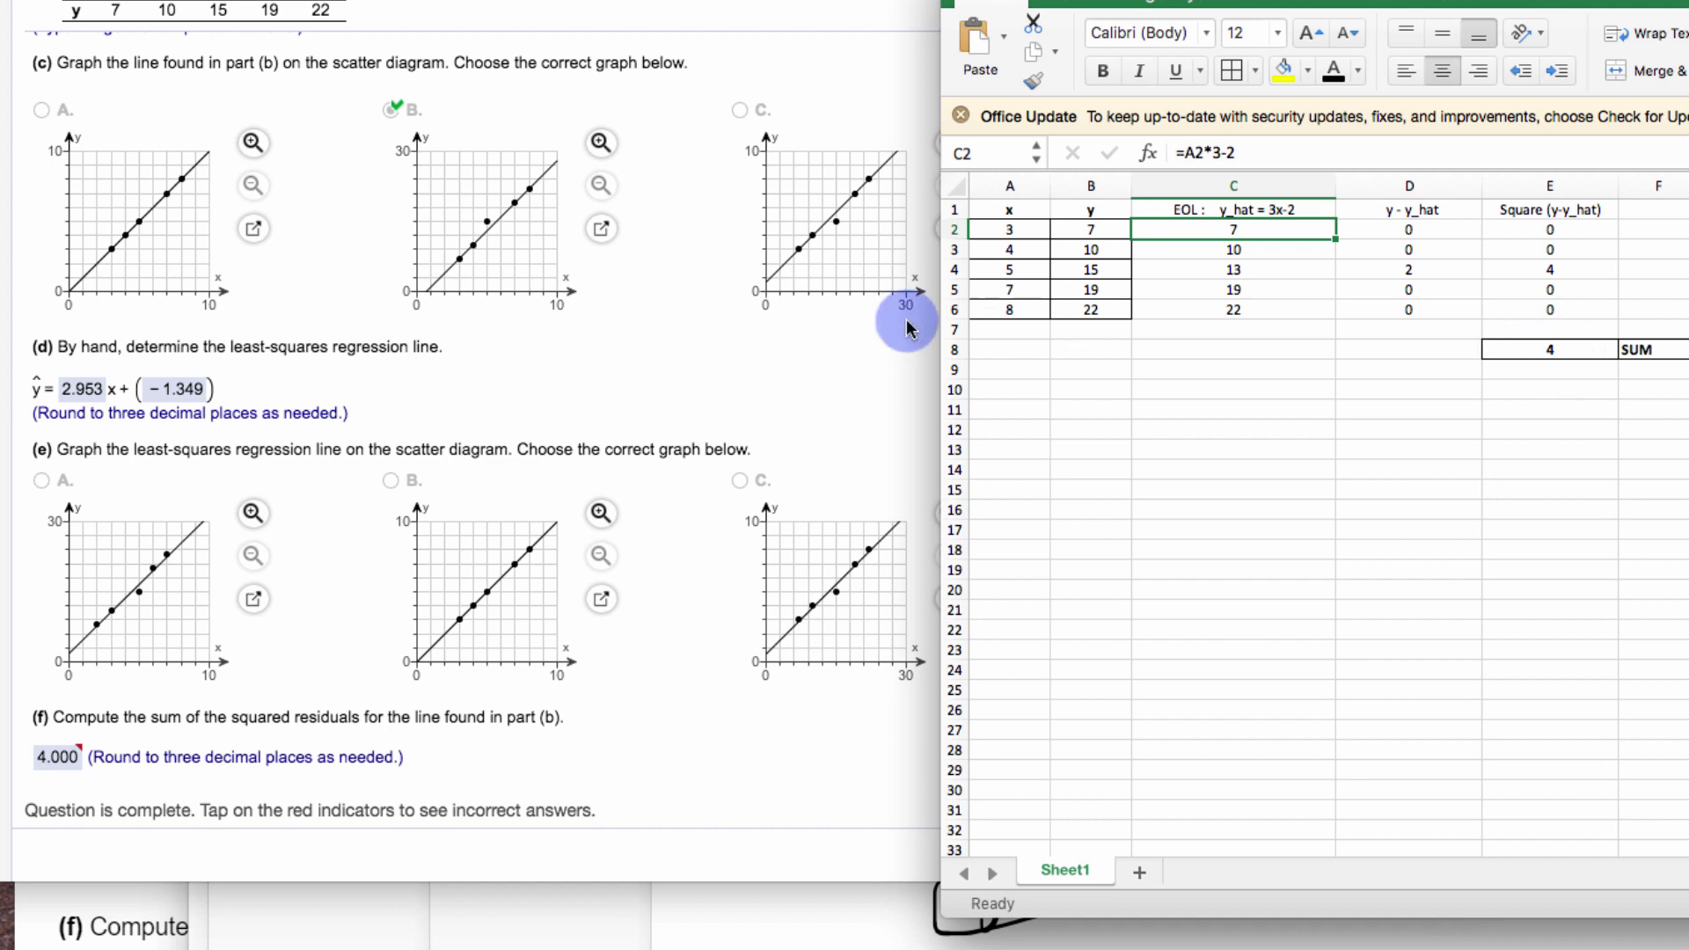
click(683, 352)
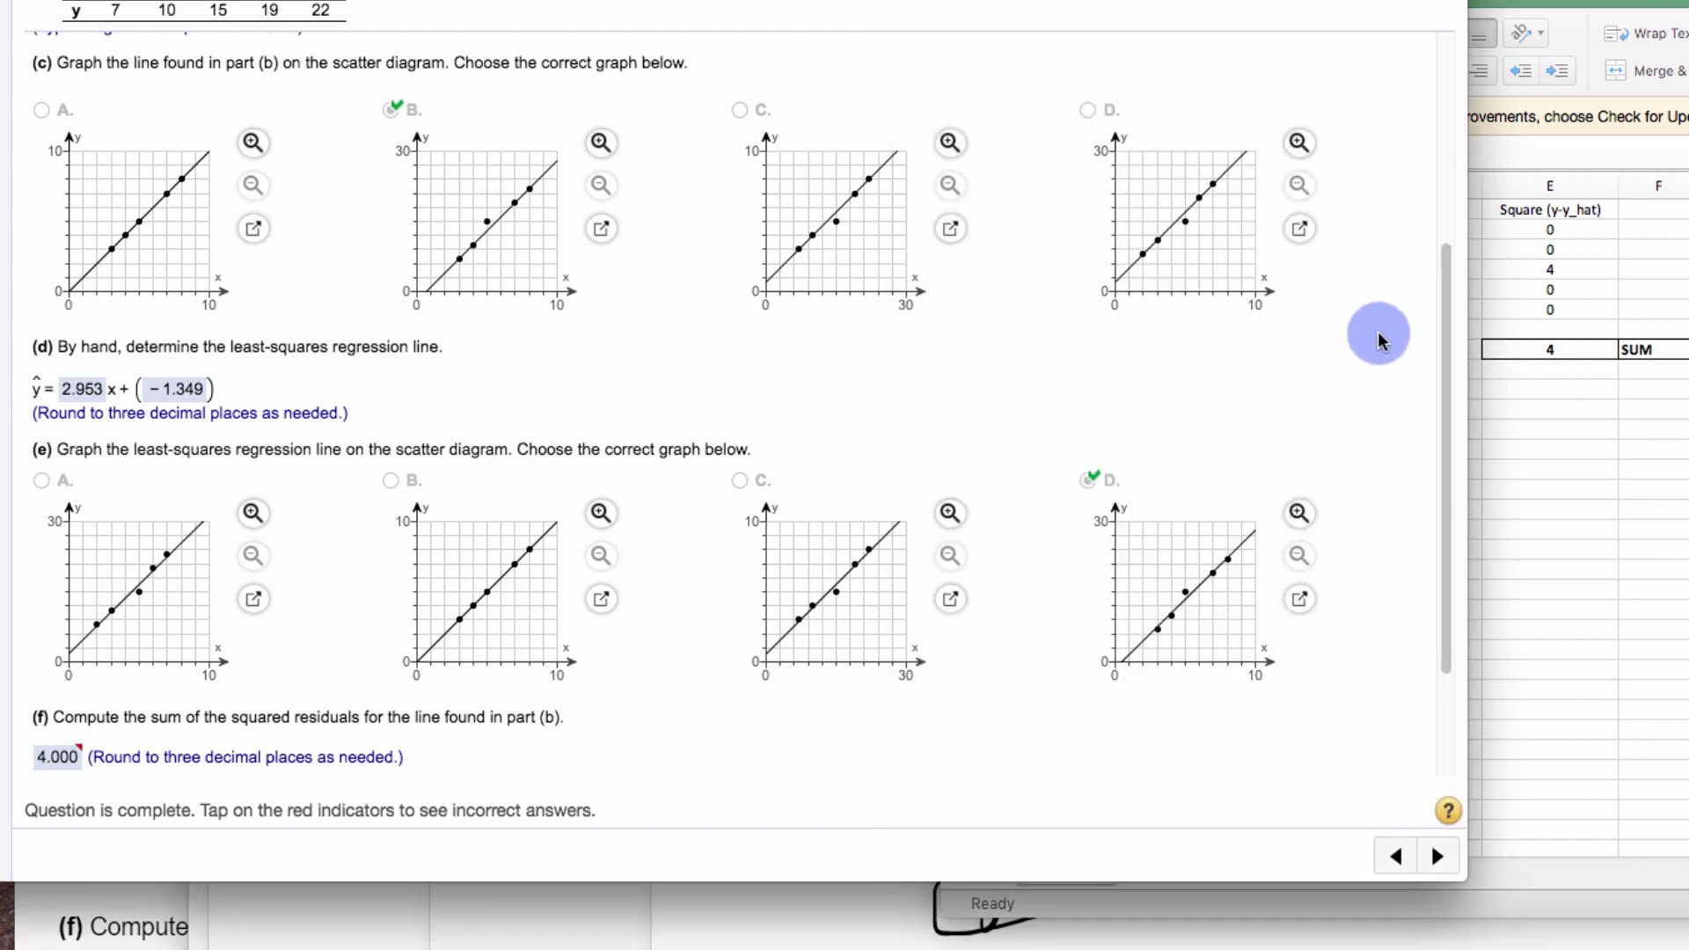
drag(1444, 332, 1448, 396)
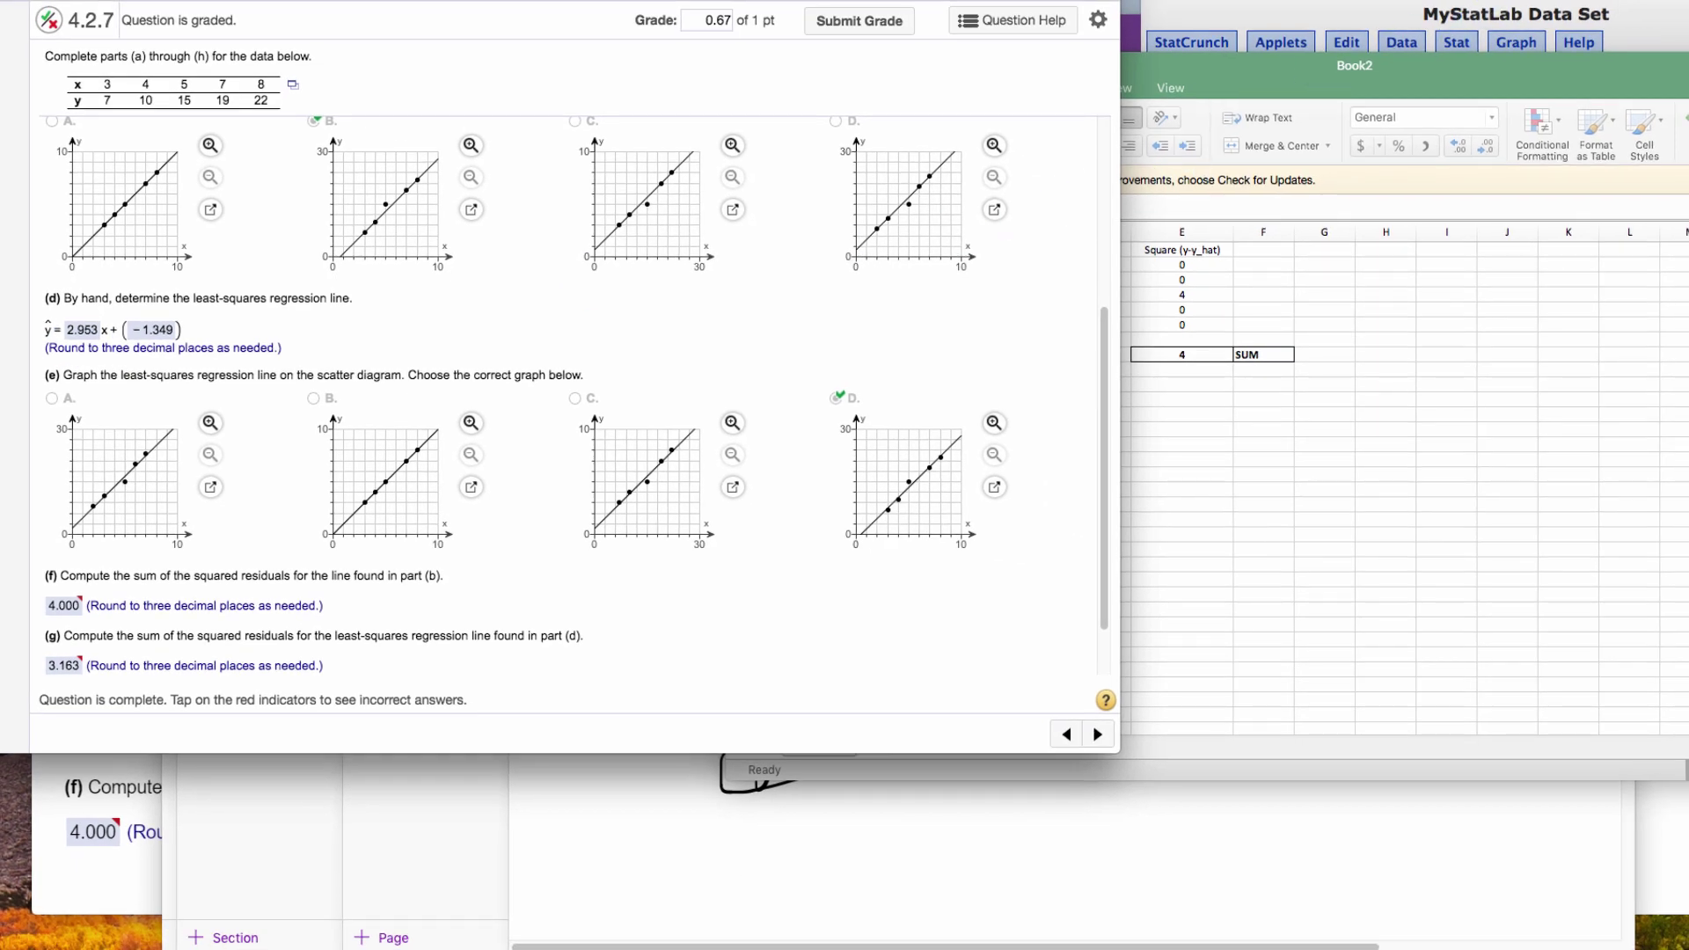
Scroll the StatCrunch results to the ANOVA error sum of squares 3.1627907, then return to the question
drag(1476, 0, 1397, 51)
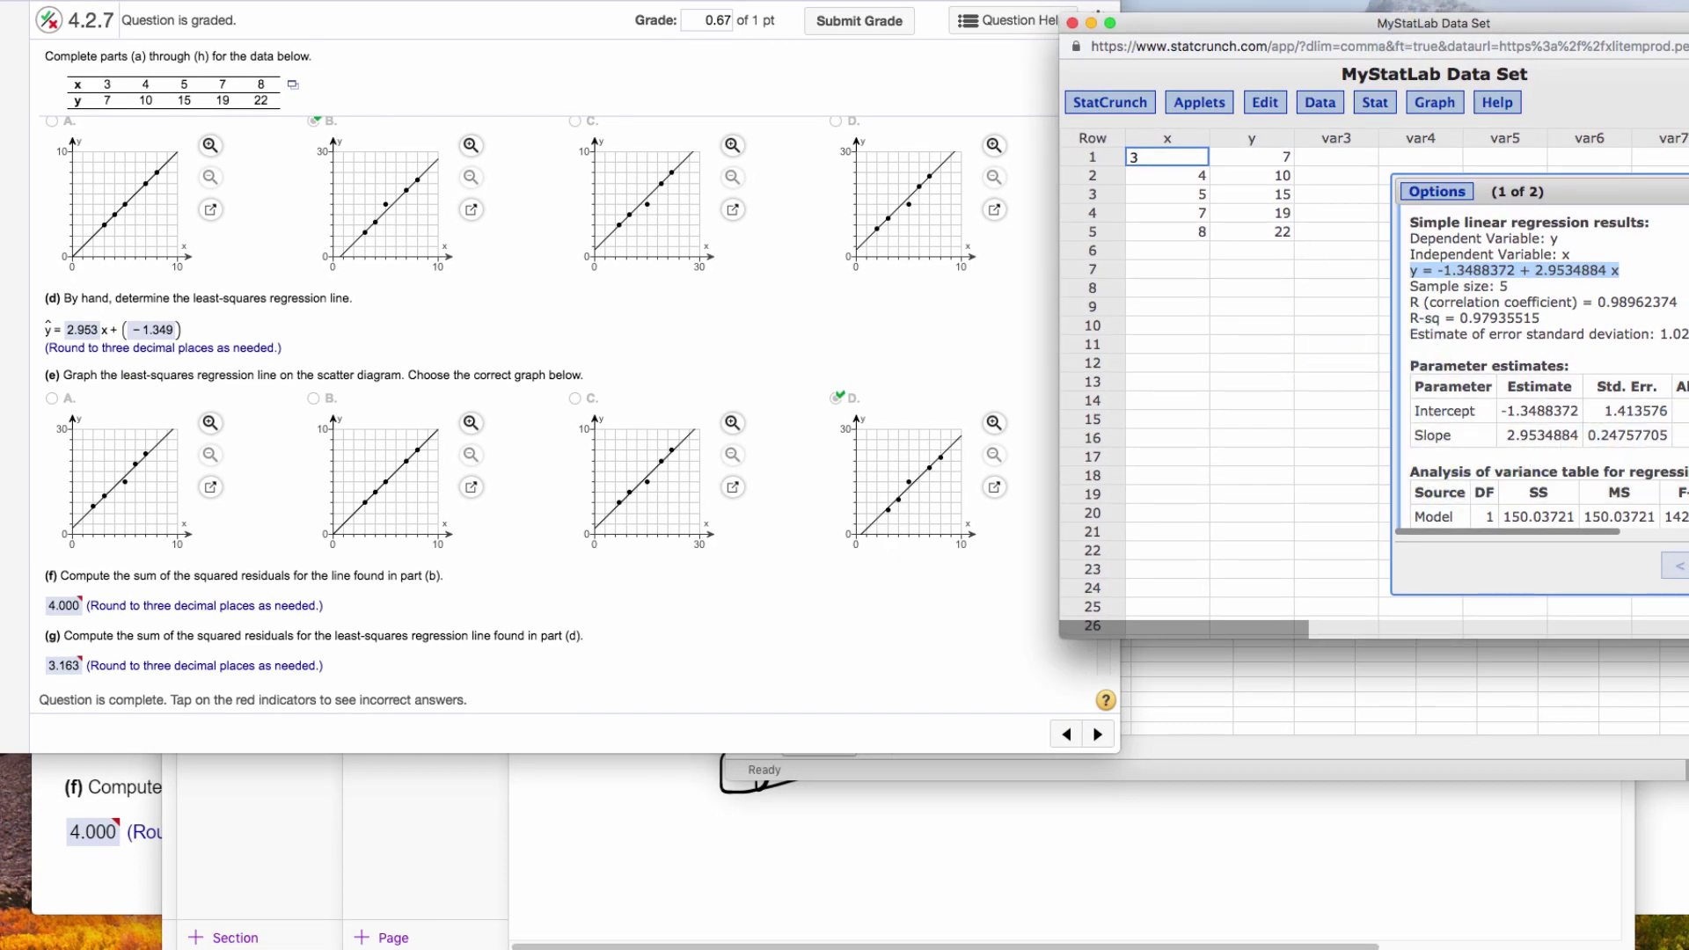
scroll(1529, 476, down, 3)
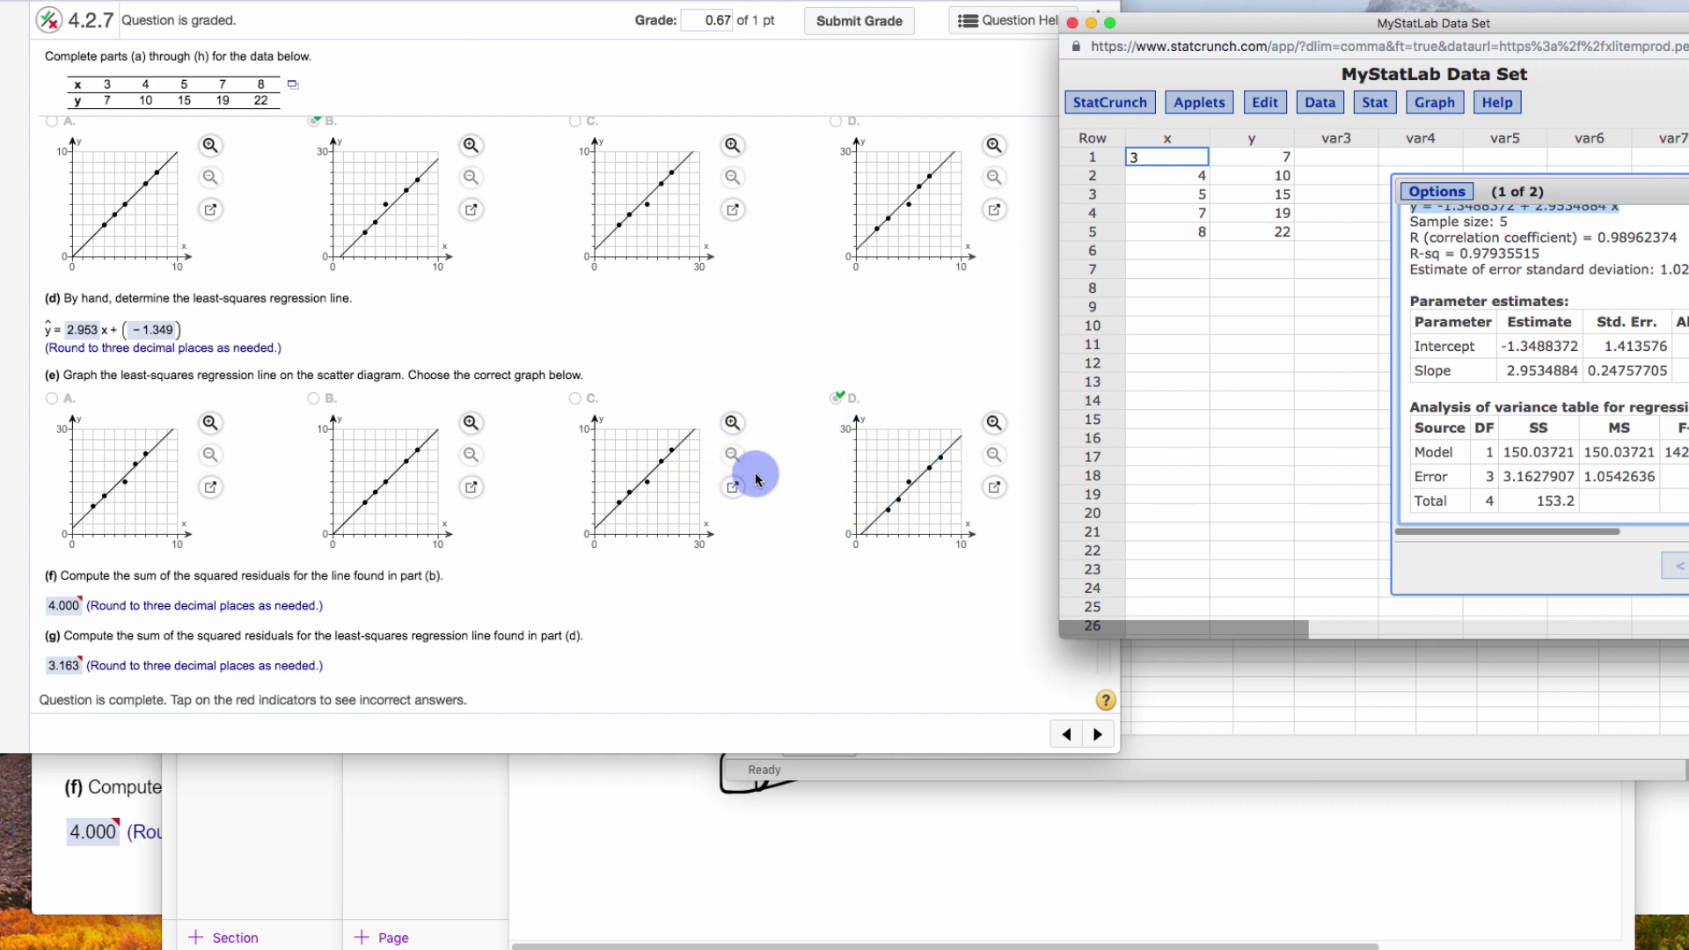
click(899, 527)
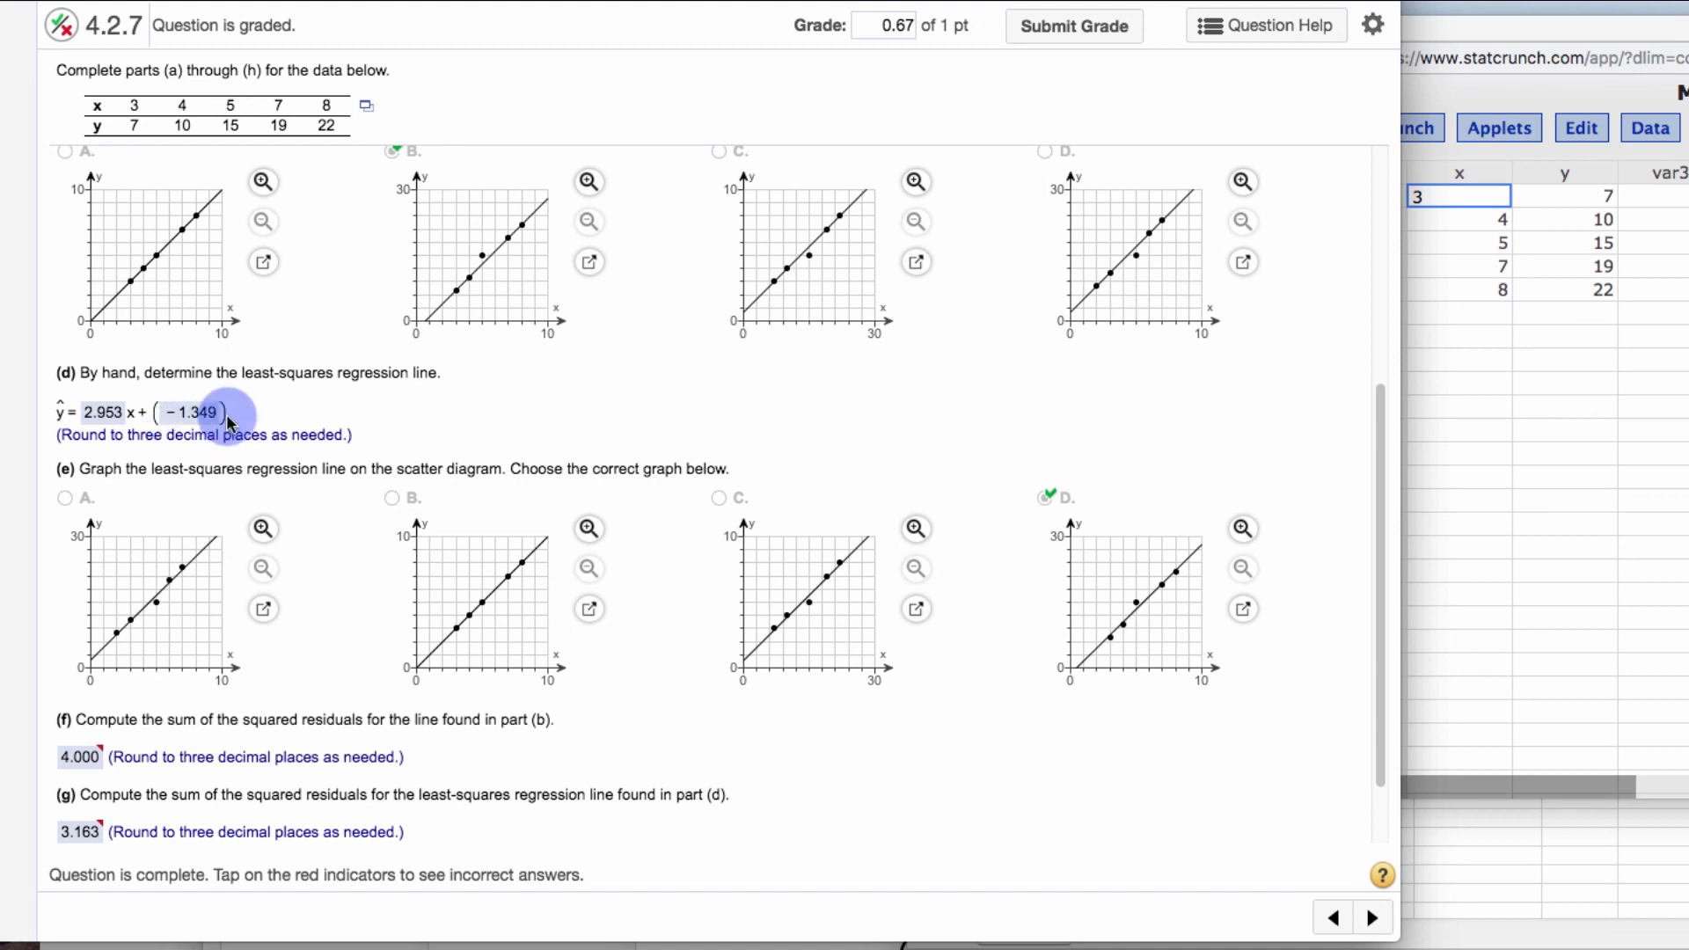
Check the part (a) feedback: answer A was chosen, while scatter diagram C is correct
drag(1379, 541, 1386, 230)
click(1220, 269)
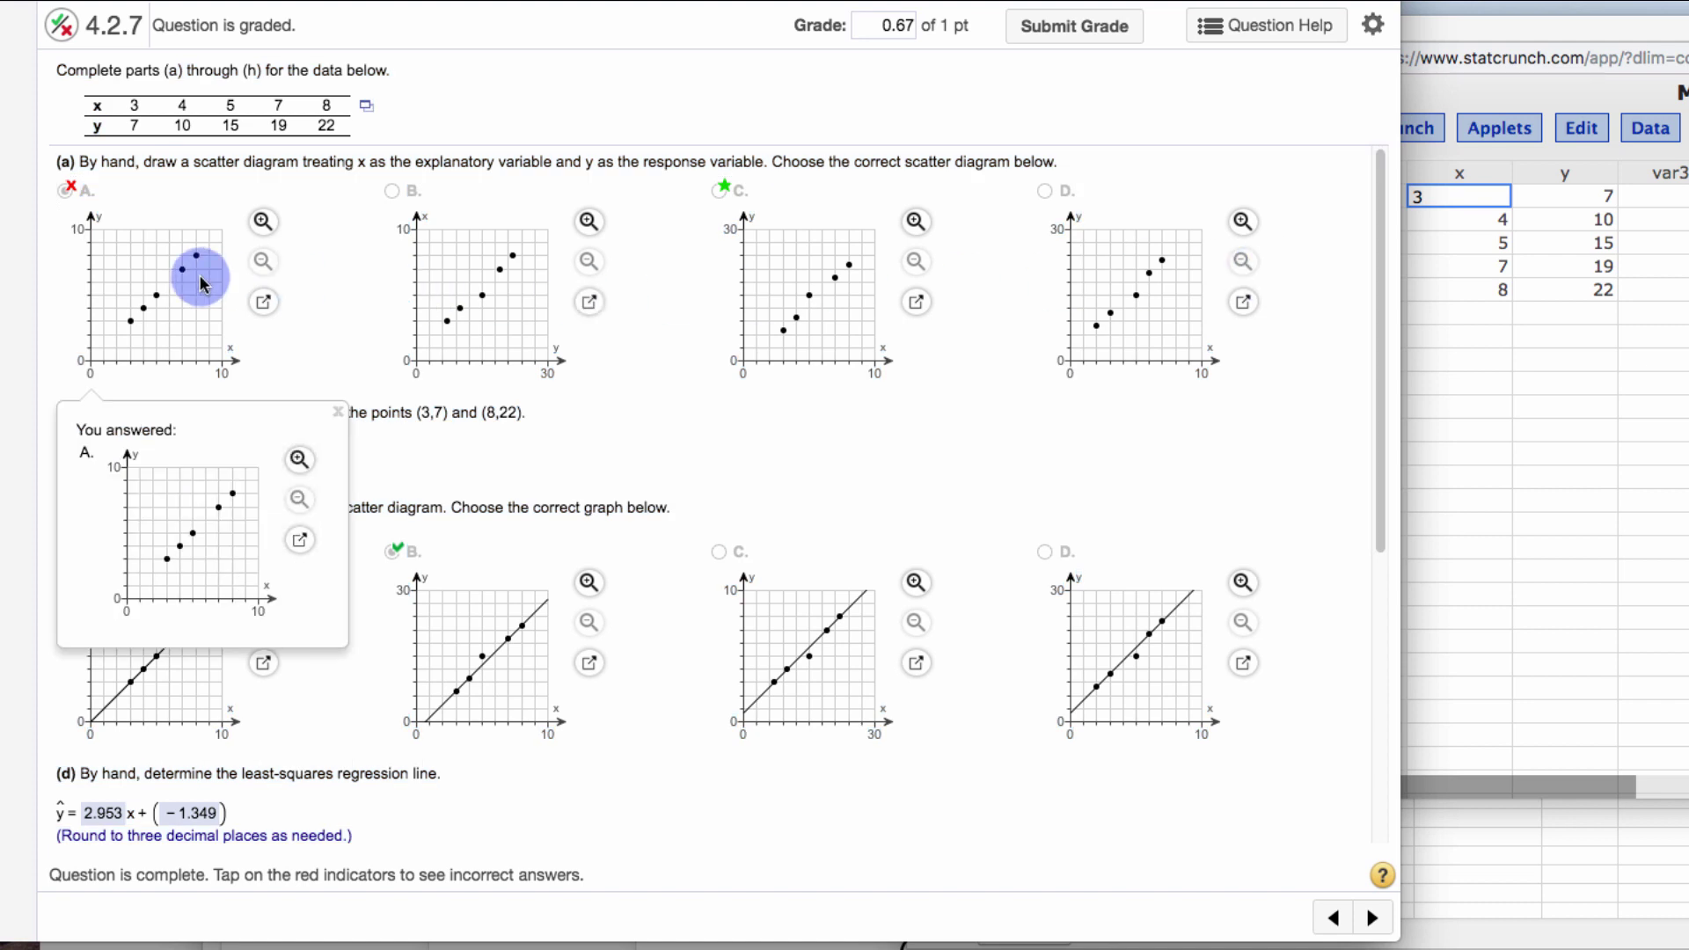
click(849, 119)
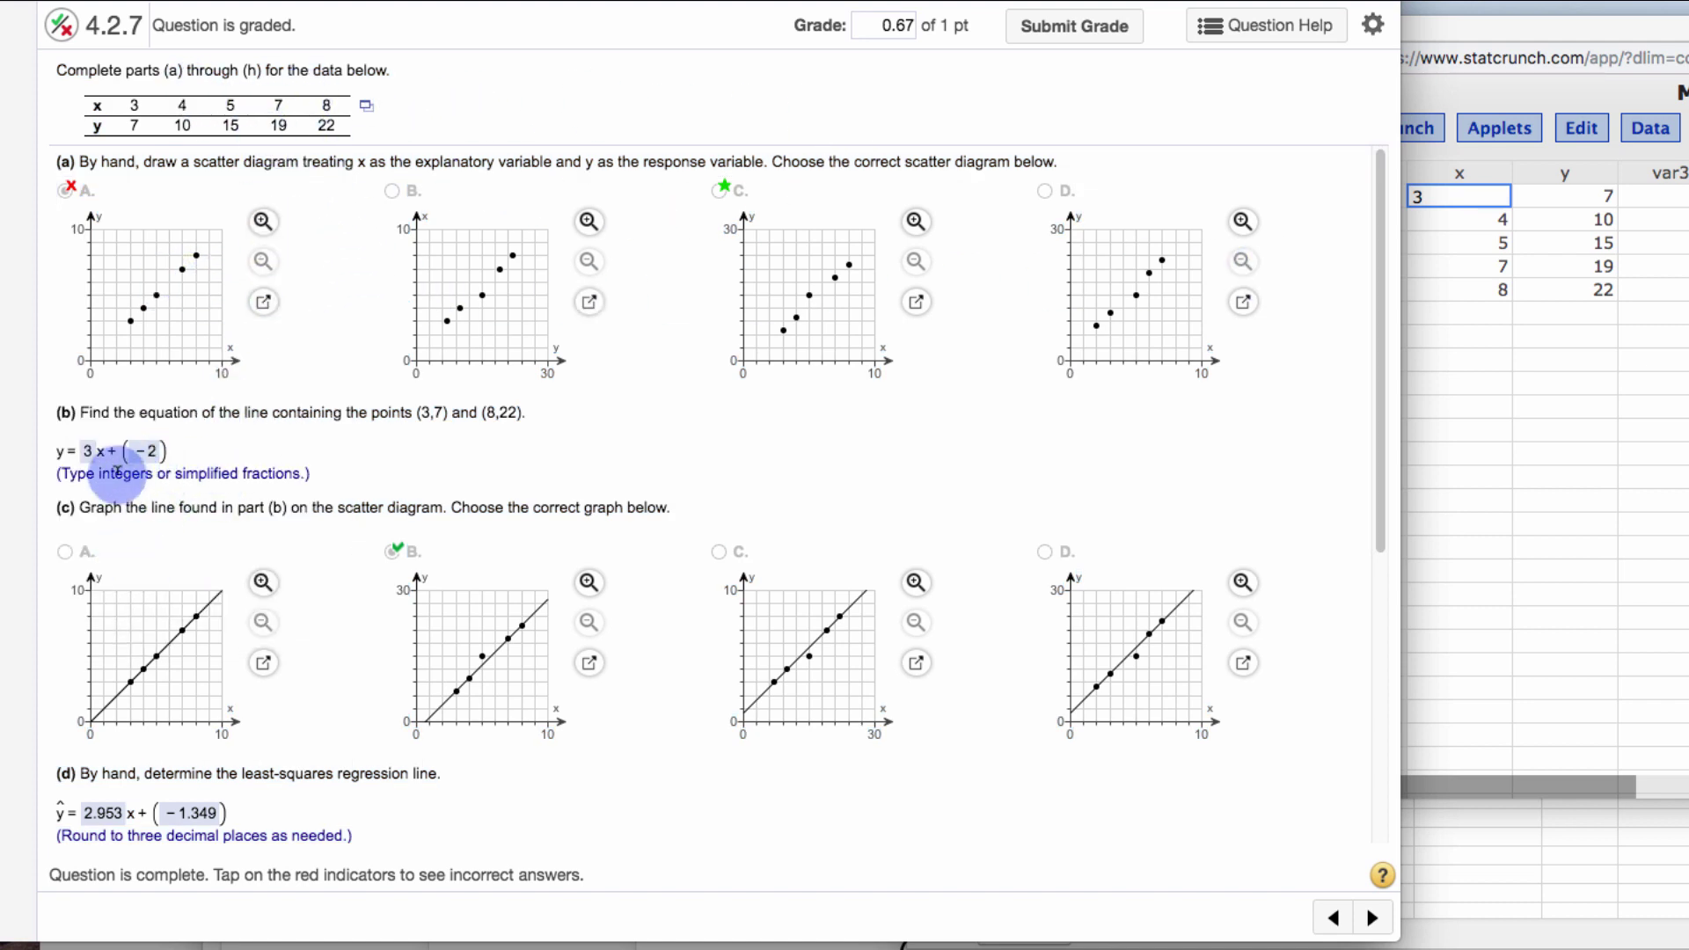